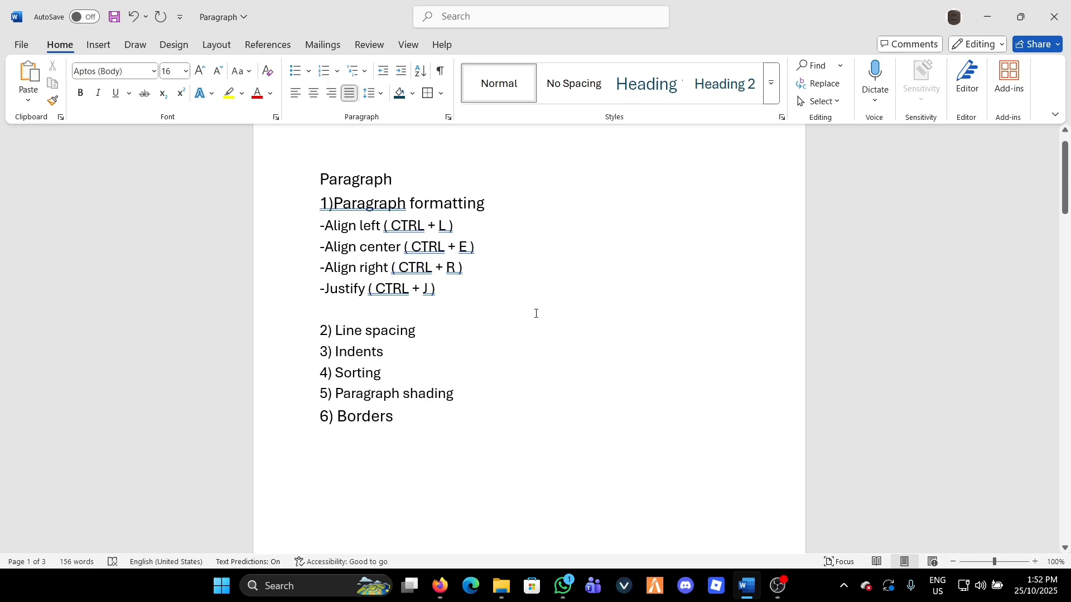
# Left-align the first body paragraph under the heading PARAGRAPH FORMATTING AND LINE SPACING on page 2
pyautogui.scroll(-1, 371, 304)
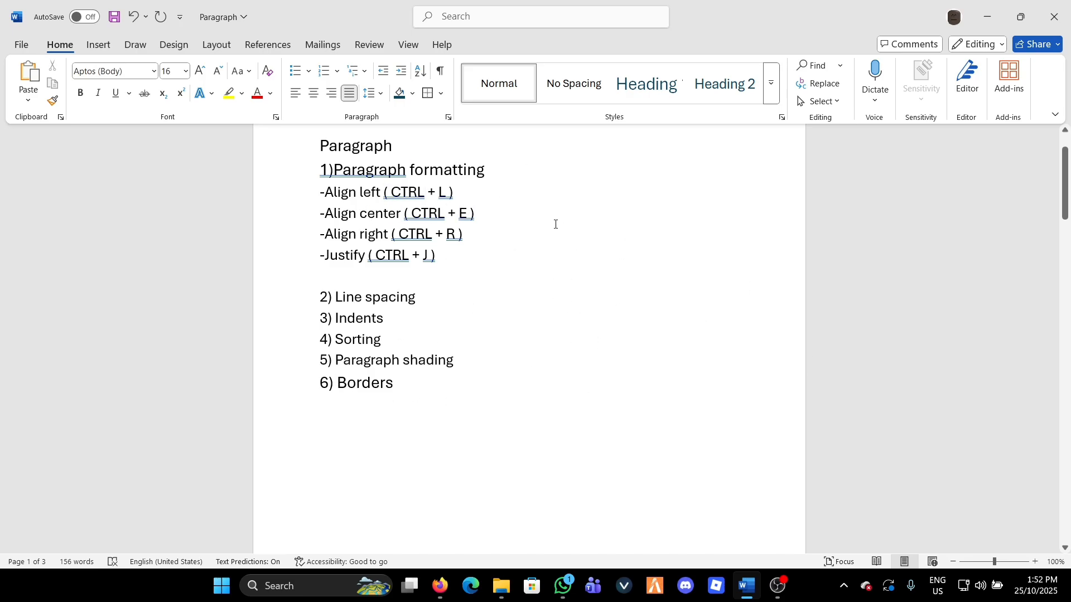
pyautogui.scroll(-12, 555, 224)
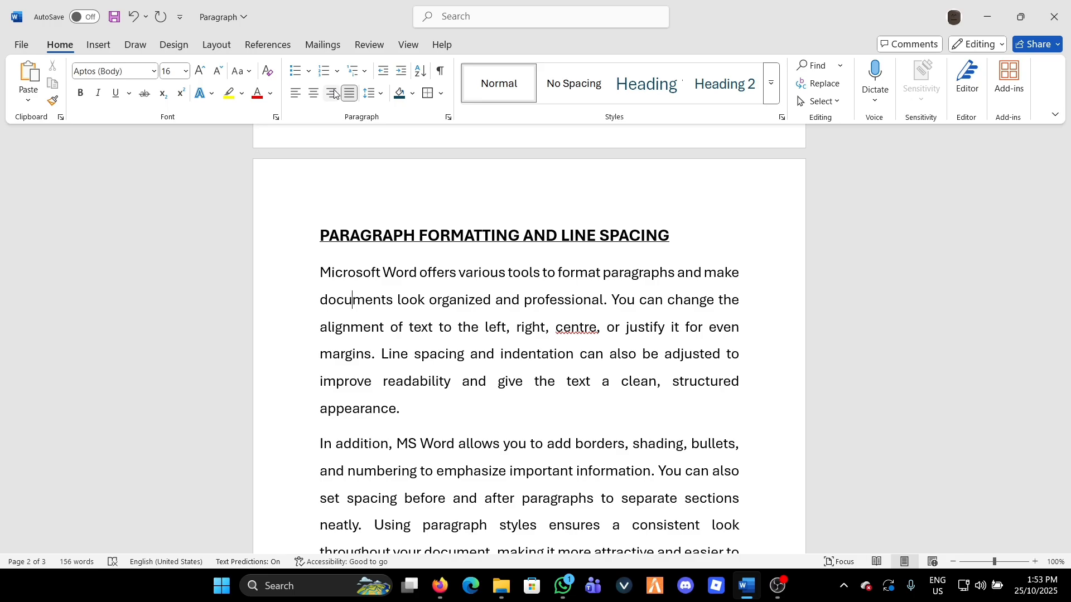
pyautogui.click(321, 272)
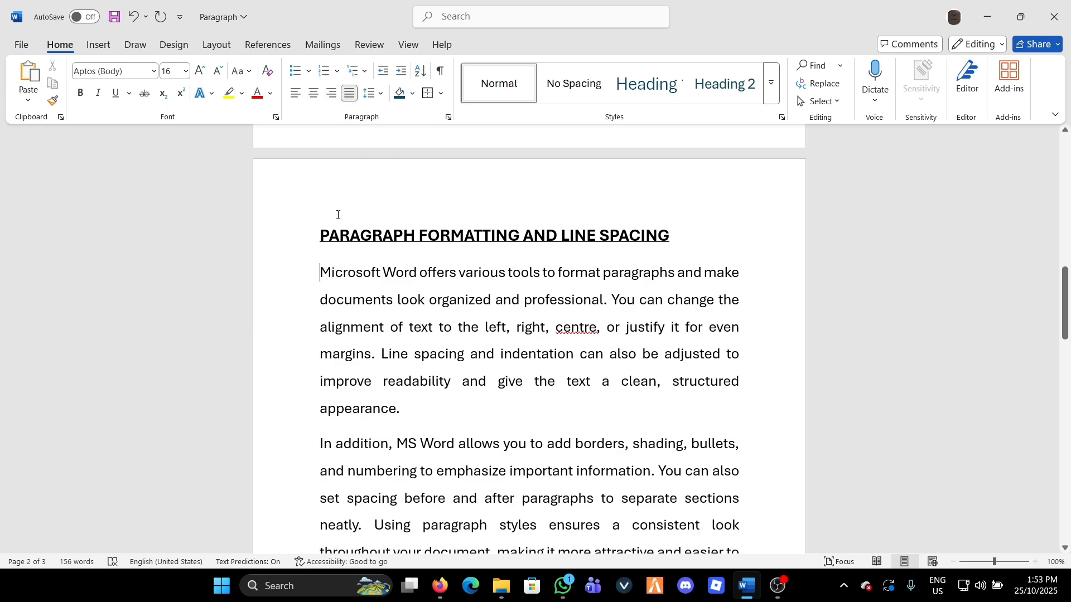
pyautogui.click(294, 98)
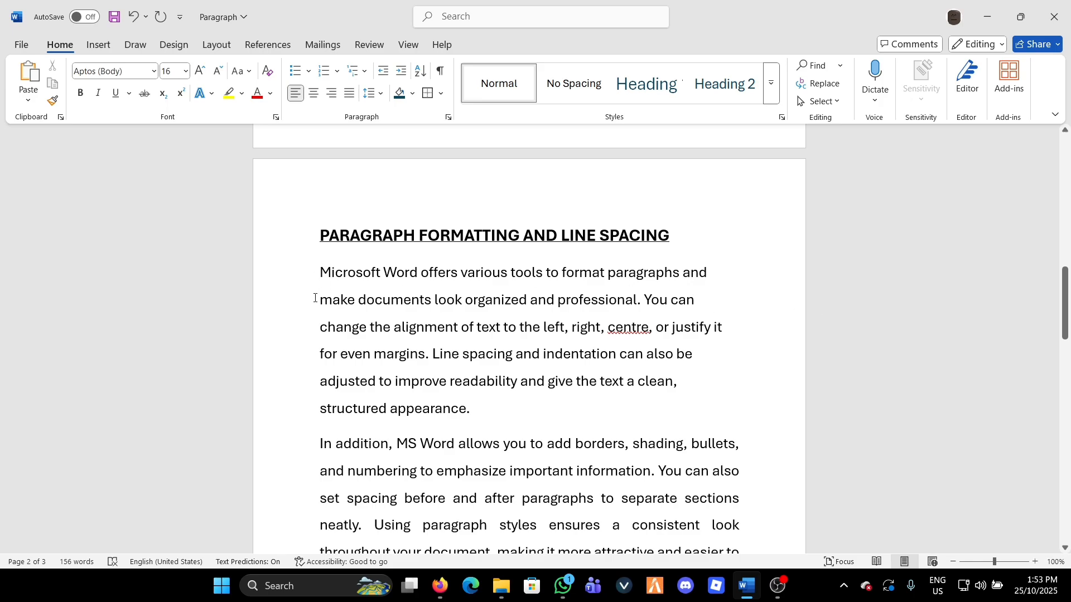
# Center the first body paragraph and switch it to right alignment
pyautogui.click(715, 266)
pyautogui.click(313, 94)
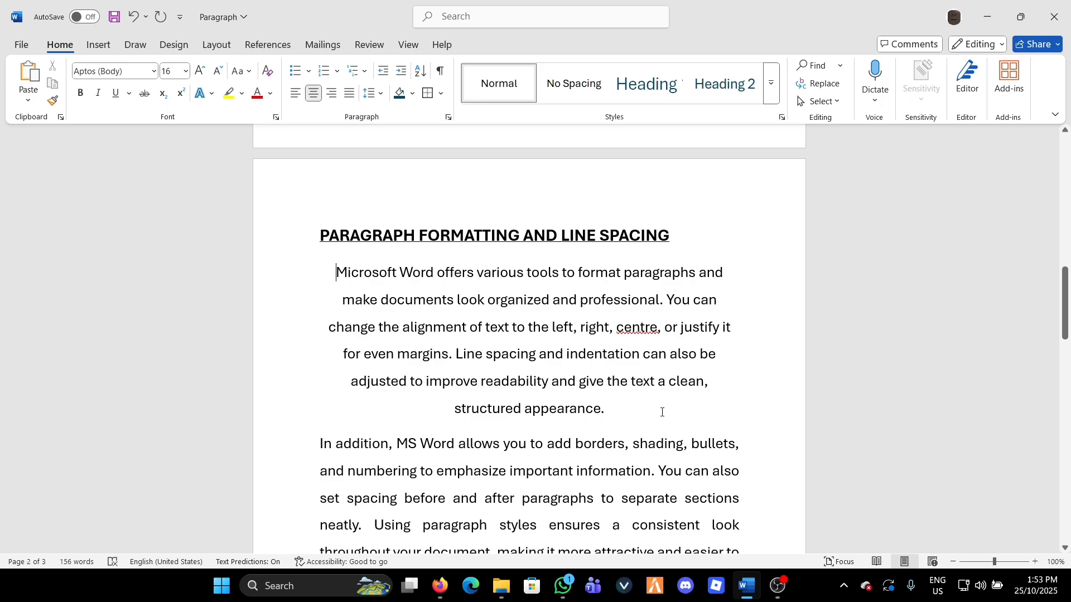
pyautogui.click(331, 94)
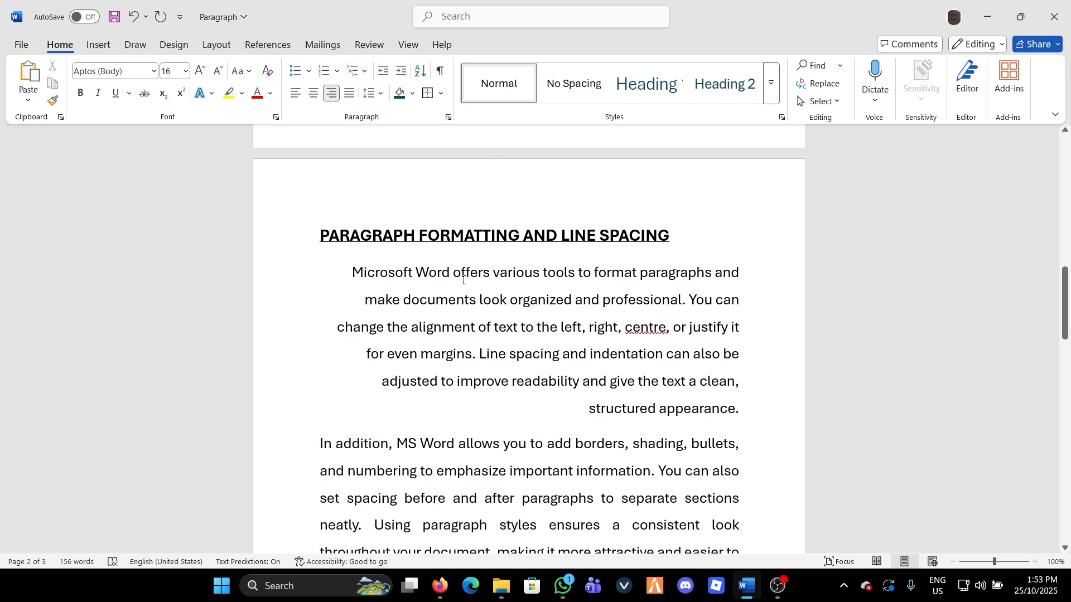
# Return the first body paragraph to left alignment and justify it between the margins
pyautogui.click(294, 98)
pyautogui.scroll(-3, 483, 403)
pyautogui.scroll(2, 483, 403)
pyautogui.scroll(1, 478, 378)
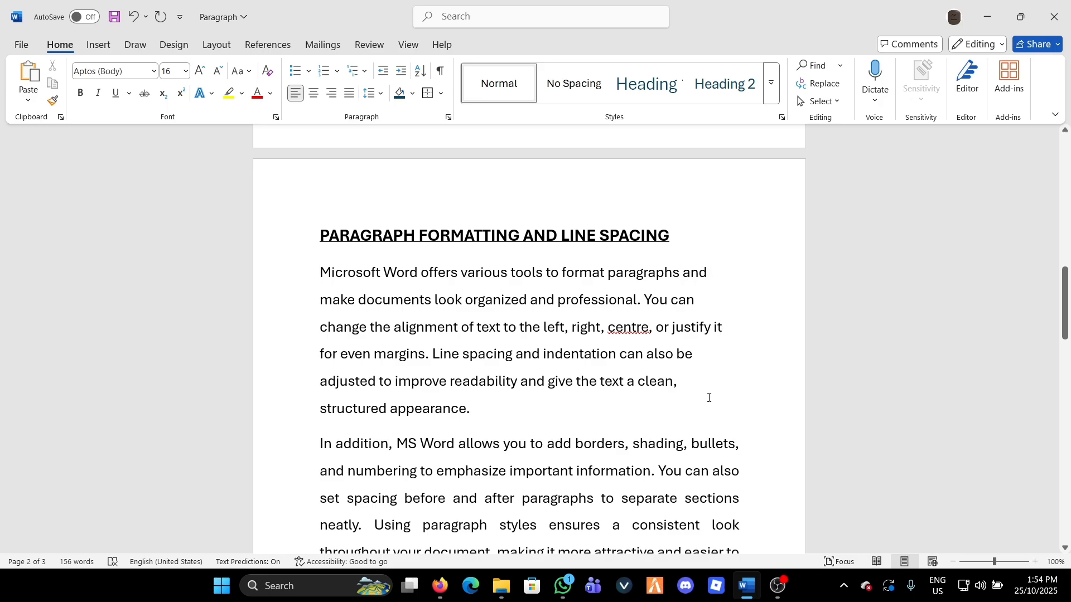
pyautogui.click(350, 98)
pyautogui.click(755, 241)
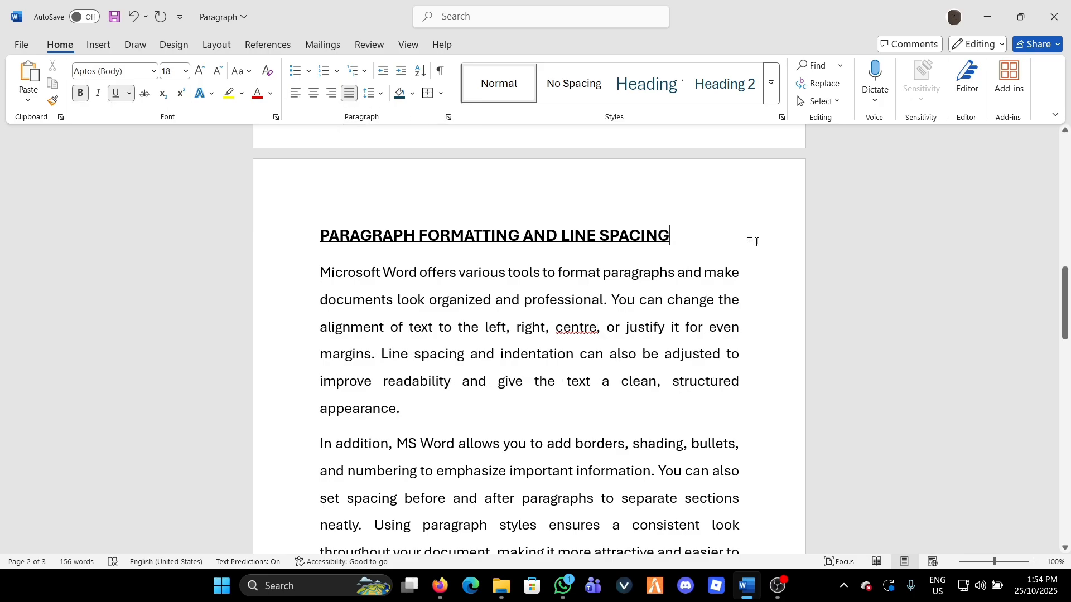
# Set the line spacing of the paragraph beginning "Microsoft Word offers various tools" to 3.0
pyautogui.scroll(-2, 466, 285)
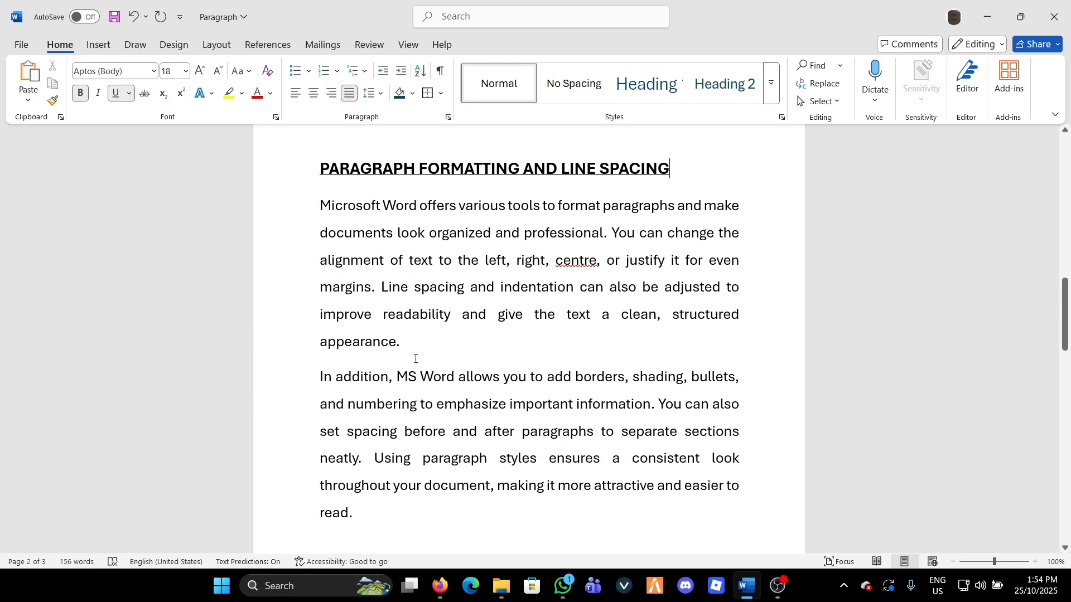
pyautogui.click(322, 208)
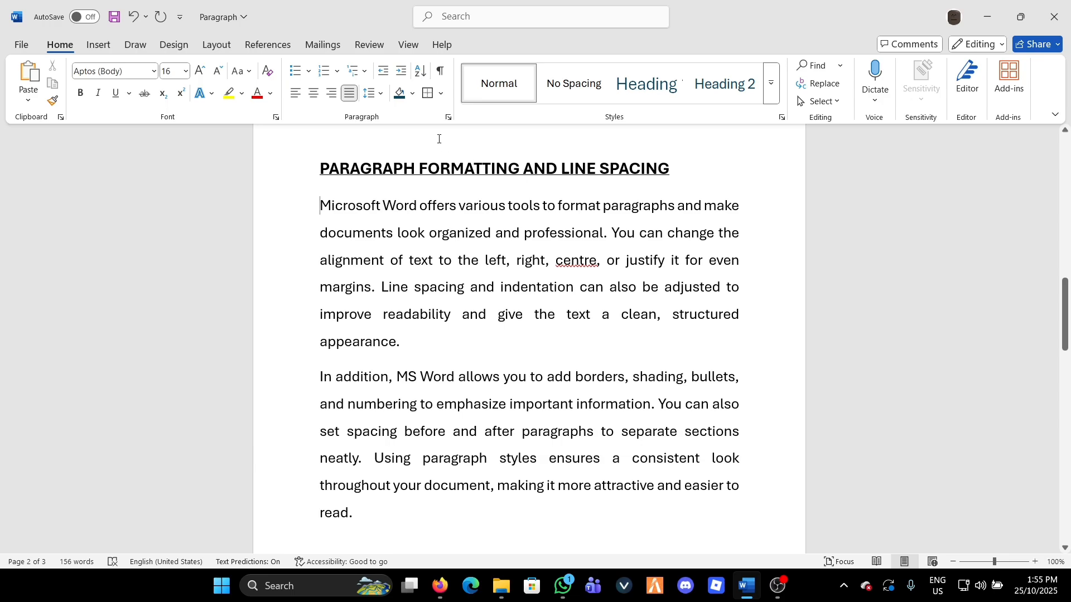
pyautogui.click(380, 95)
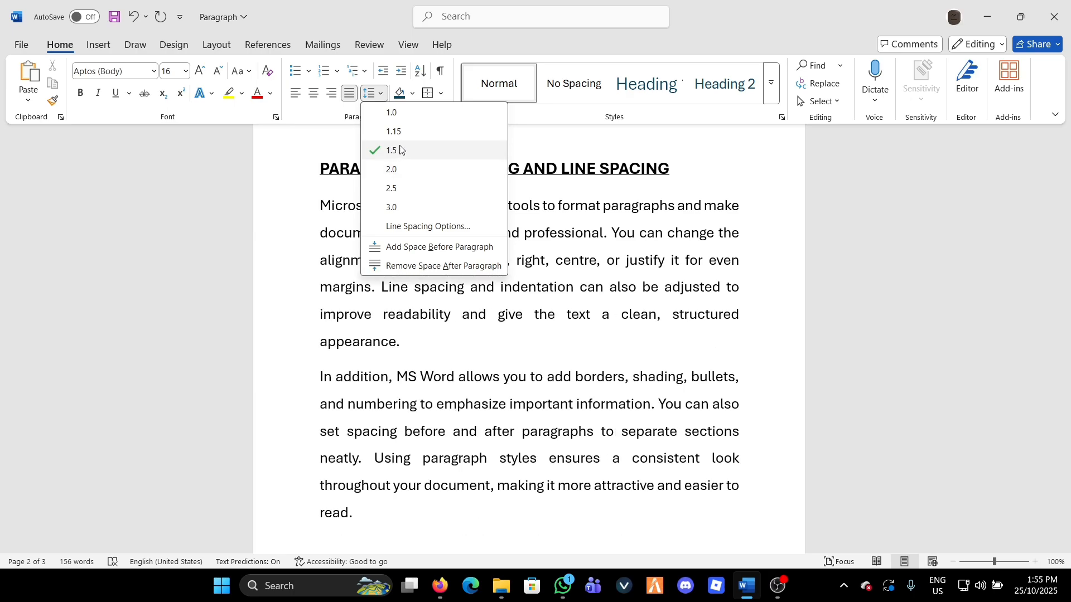
pyautogui.click(393, 207)
pyautogui.scroll(-1, 446, 190)
pyautogui.scroll(1, 360, 218)
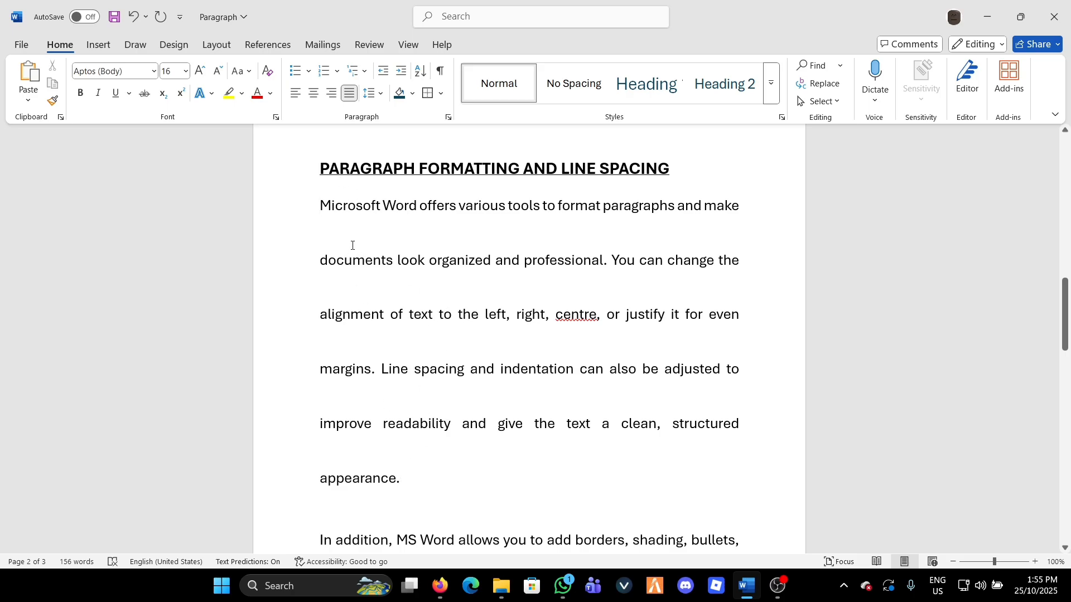
pyautogui.scroll(-1, 412, 474)
pyautogui.scroll(2, 412, 423)
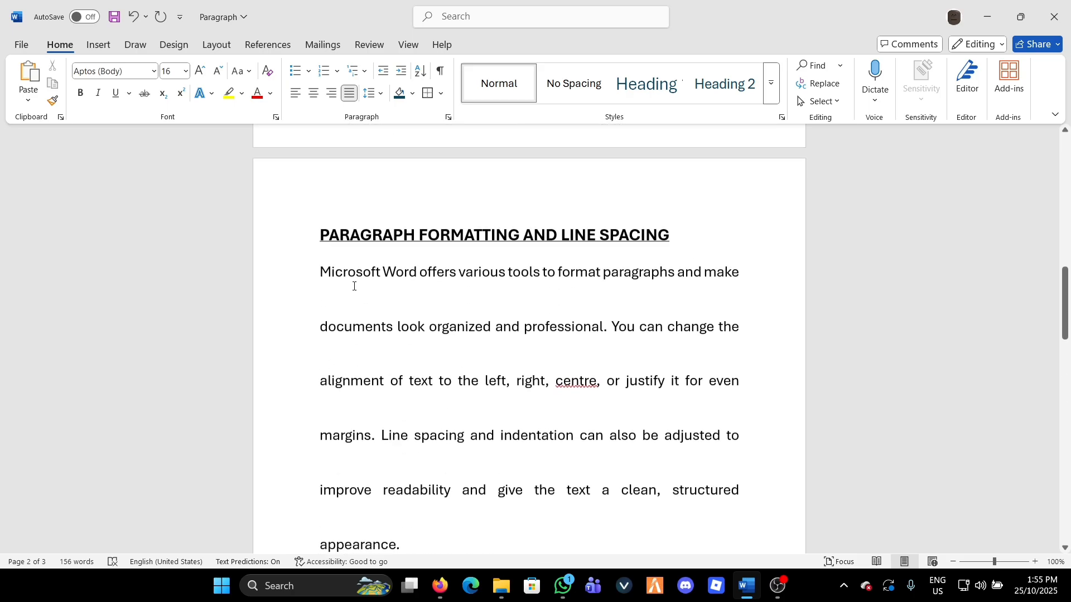
# Set the first body paragraph's line spacing to 1.0
pyautogui.click(373, 95)
pyautogui.click(391, 112)
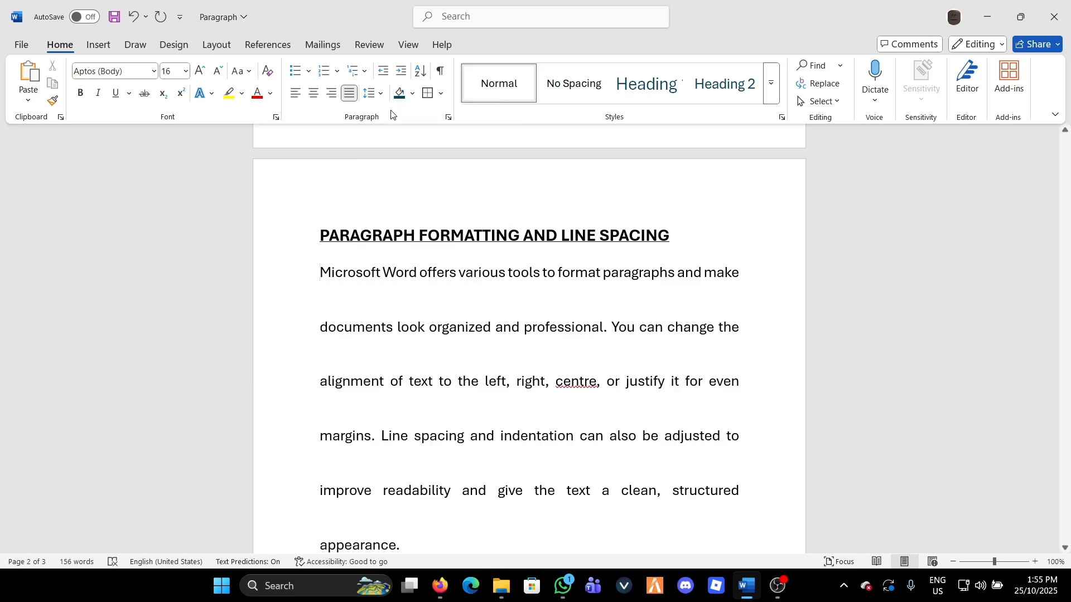
pyautogui.scroll(-1, 437, 341)
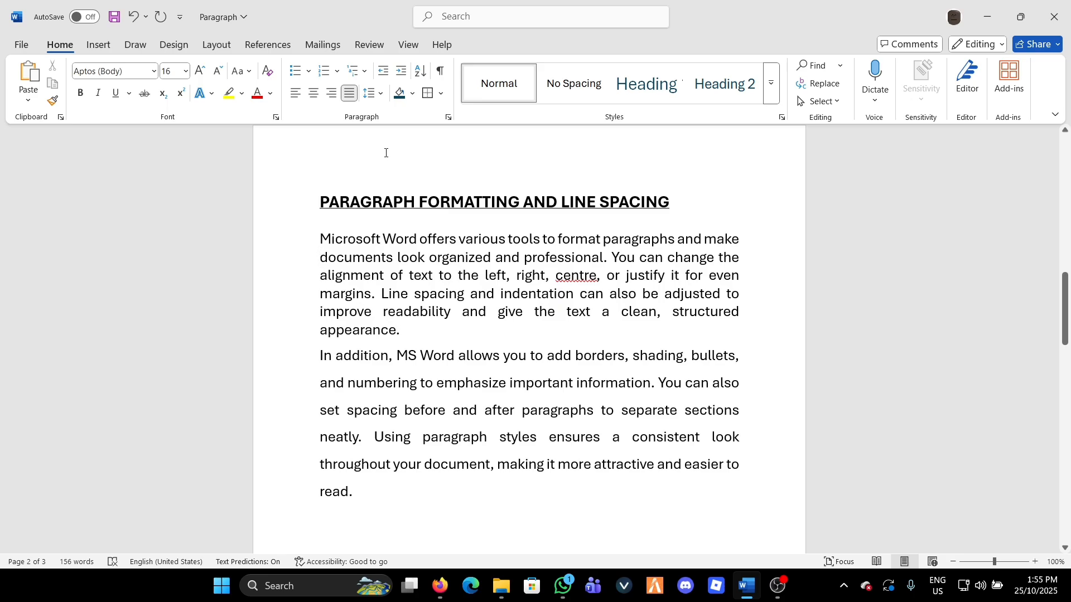
# View the detailed Line Spacing Options for the first body paragraph and dismiss them
pyautogui.click(372, 93)
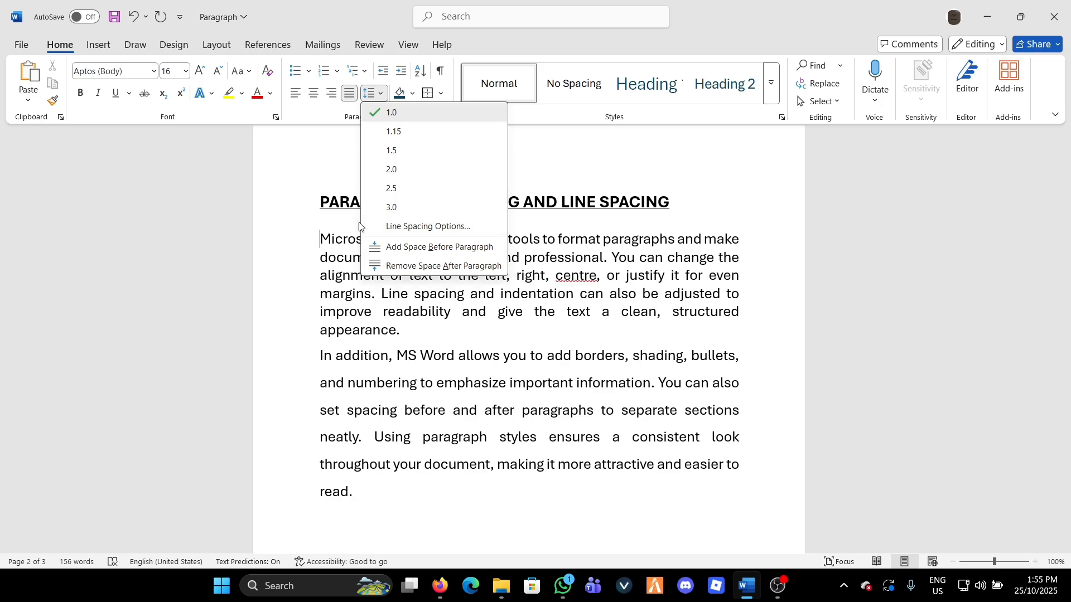
pyautogui.click(451, 227)
pyautogui.click(681, 89)
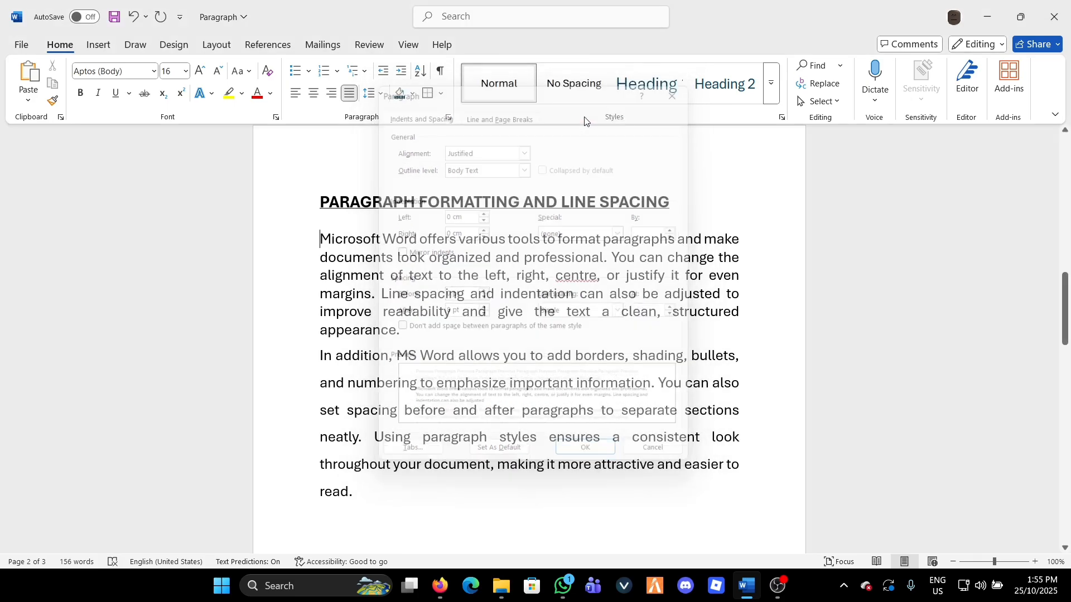
# Set the first body paragraph's line spacing to 1.5
pyautogui.click(383, 97)
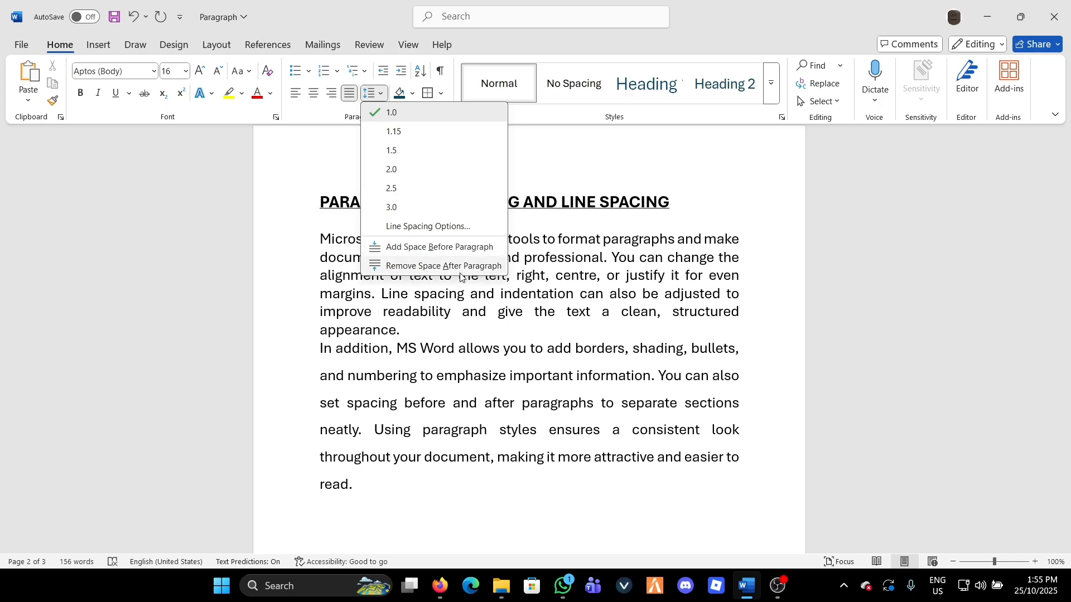
pyautogui.click(411, 151)
pyautogui.click(640, 201)
pyautogui.scroll(-1, 720, 256)
pyautogui.scroll(-1, 720, 256)
pyautogui.scroll(4, 702, 290)
pyautogui.scroll(7, 672, 361)
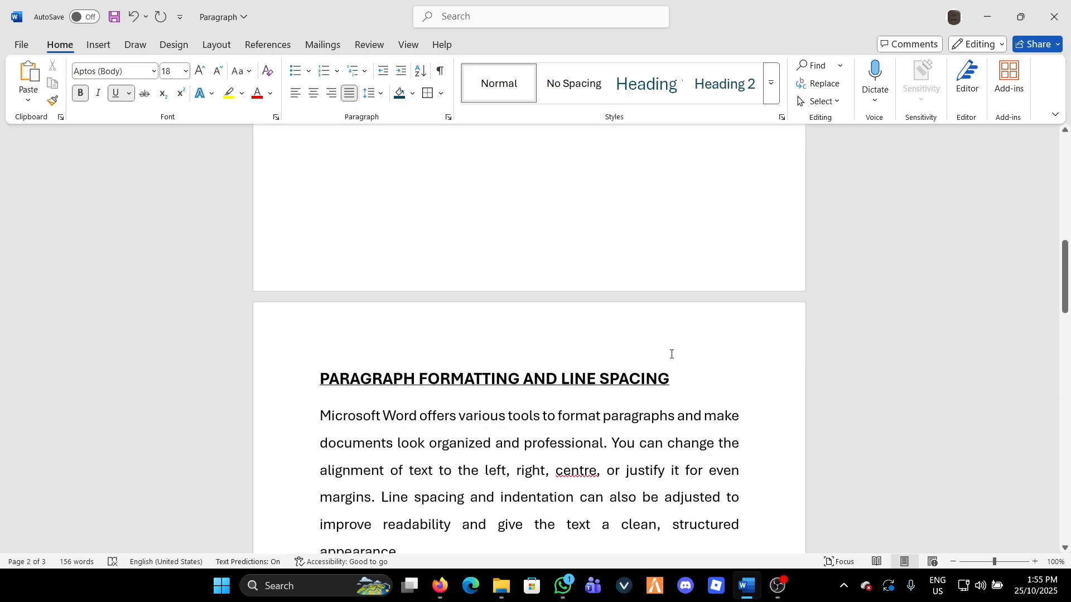
pyautogui.moveTo(437, 290); pyautogui.dragTo(320, 292)
pyautogui.click(329, 357)
pyautogui.scroll(-3, 342, 350)
pyautogui.scroll(-10, 343, 350)
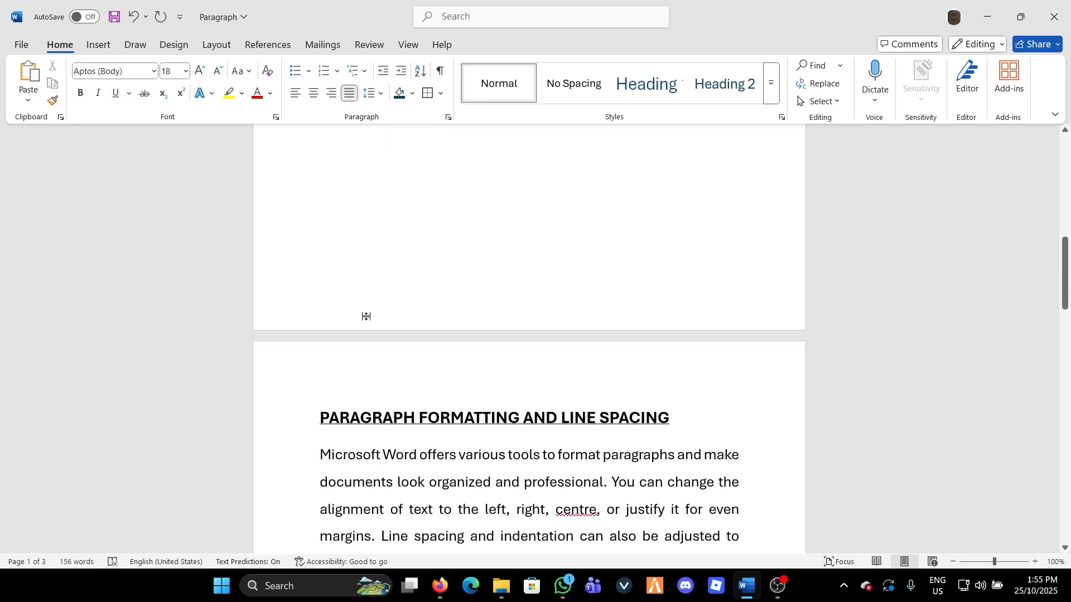
# Apply the current dark teal shading to the first body paragraph under the page 2 heading
pyautogui.click(316, 237)
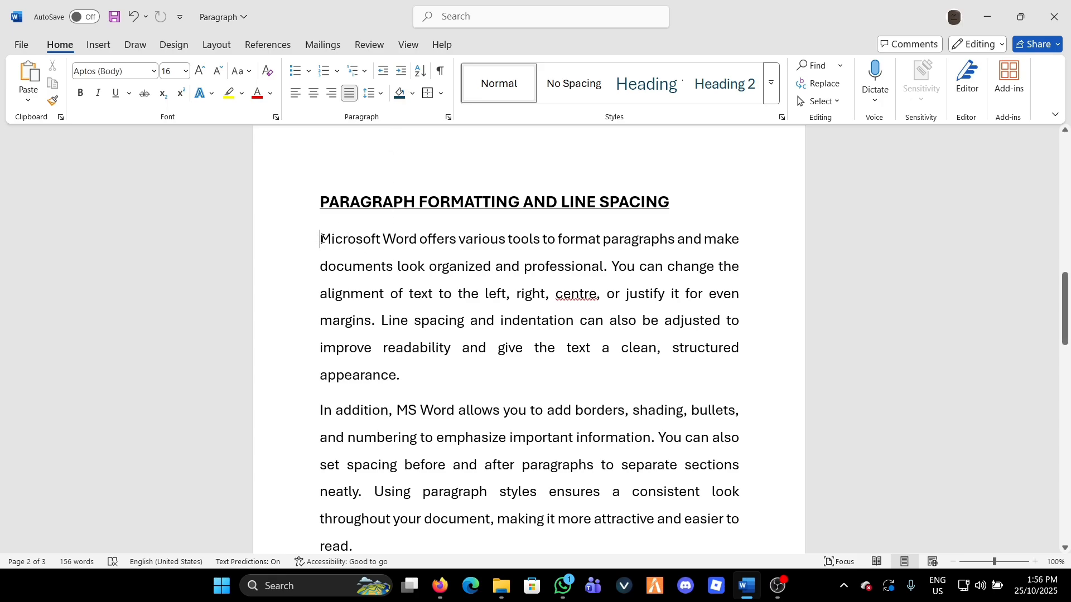
pyautogui.click(400, 94)
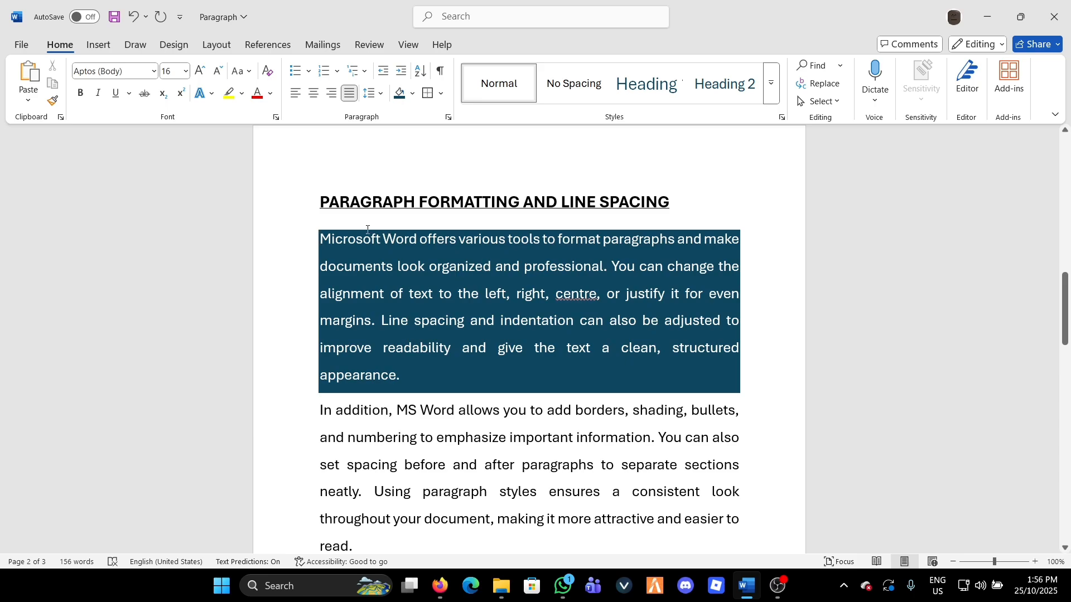
pyautogui.scroll(-2, 417, 327)
pyautogui.scroll(2, 417, 328)
pyautogui.scroll(1, 417, 328)
pyautogui.scroll(-1, 419, 363)
pyautogui.scroll(2, 413, 335)
pyautogui.scroll(-1, 407, 307)
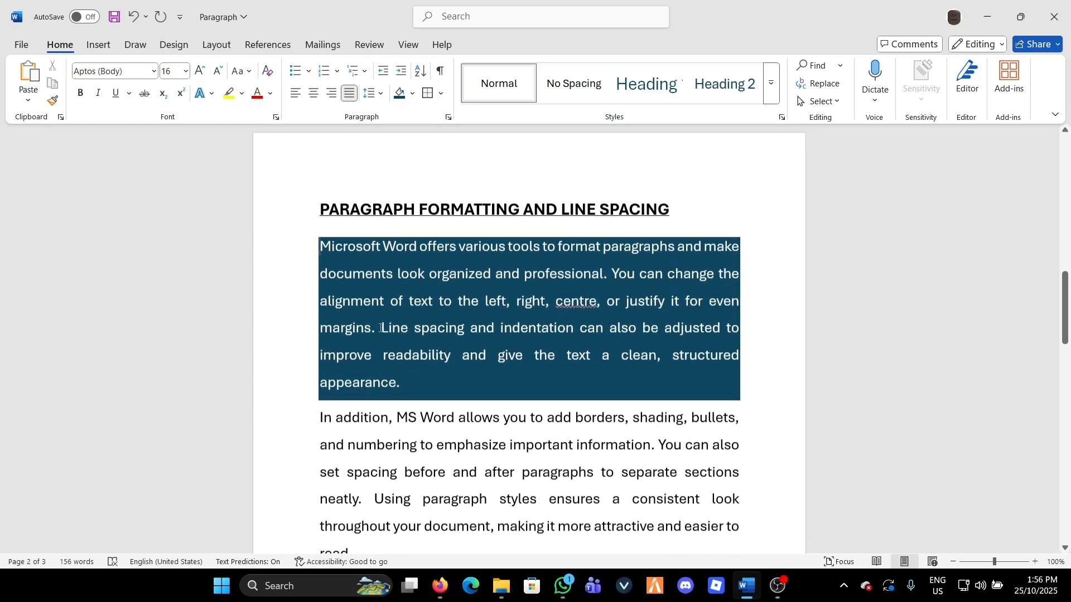
# Change the first body paragraph's shading to the orange theme color and replace it with dark green
pyautogui.scroll(1, 401, 284)
pyautogui.click(413, 94)
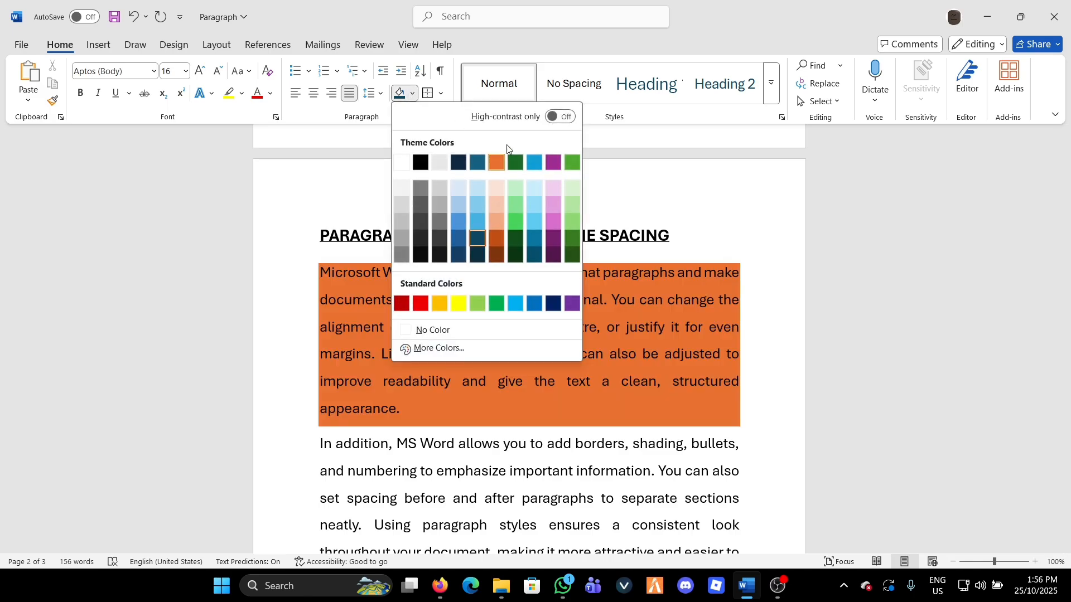
pyautogui.click(493, 162)
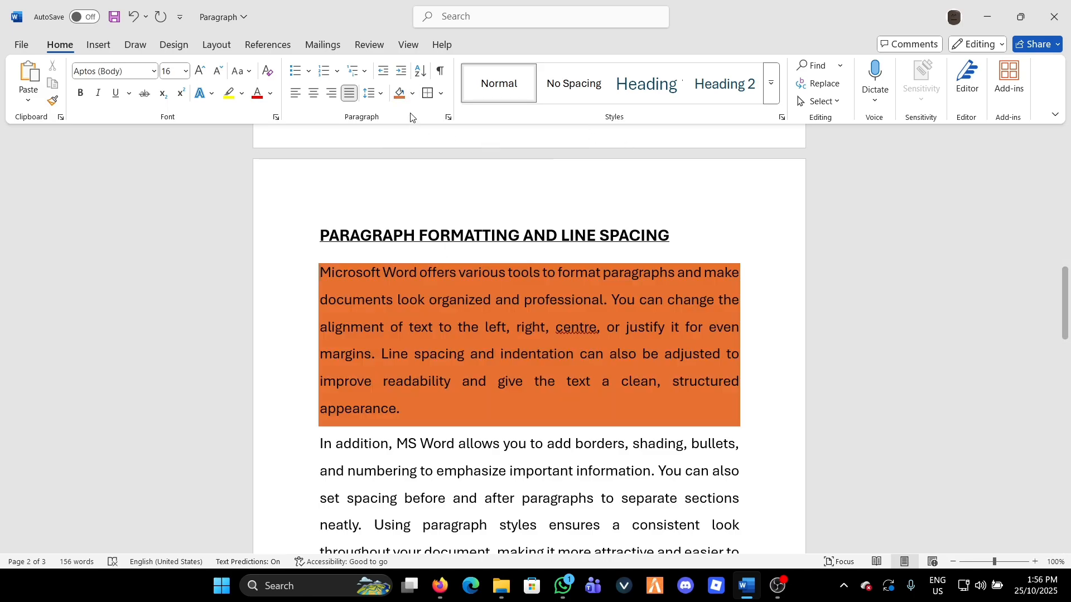
pyautogui.click(412, 94)
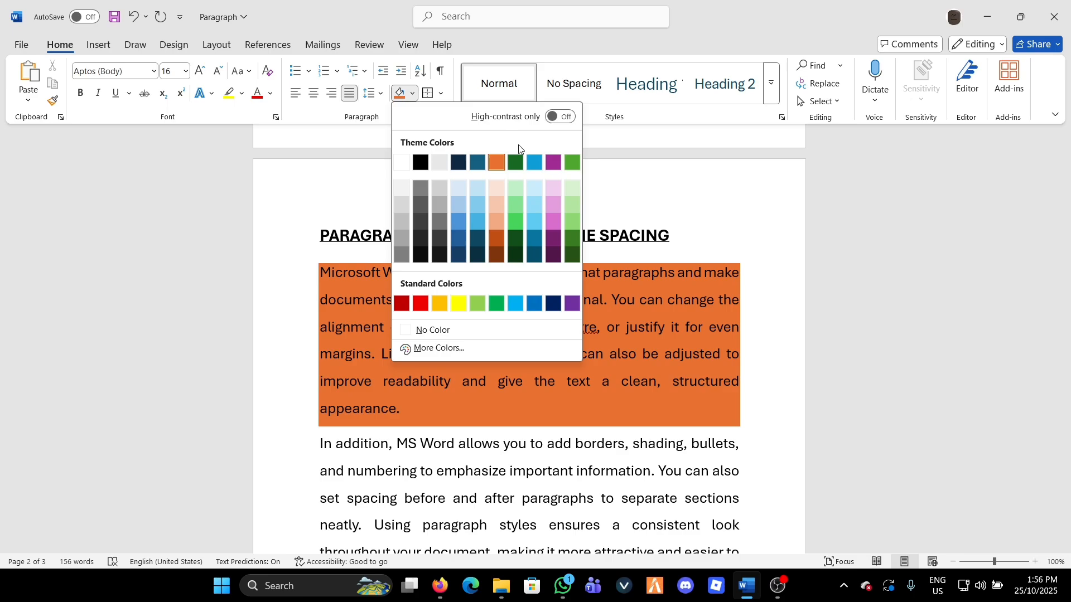
pyautogui.click(512, 159)
# Shade the first body paragraph standard red and replace that shading with white
pyautogui.click(411, 94)
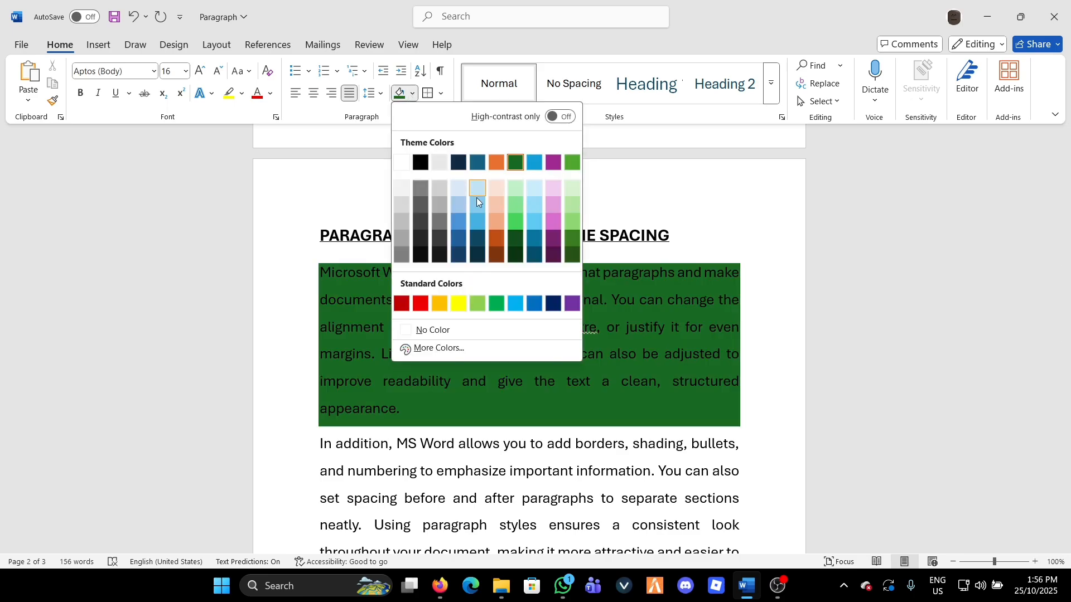
pyautogui.click(427, 306)
pyautogui.click(411, 94)
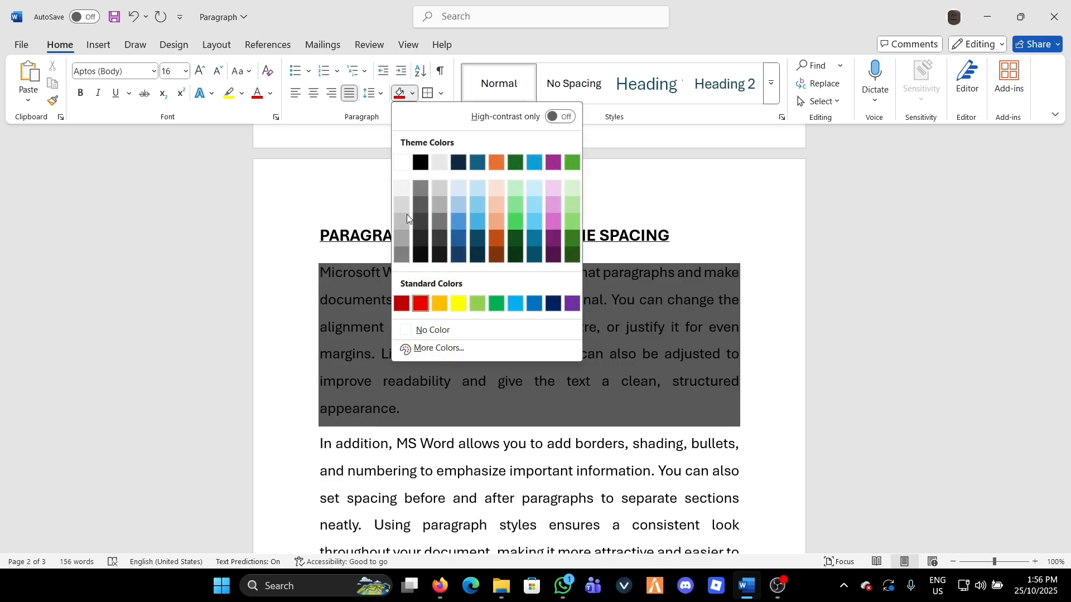
pyautogui.click(408, 160)
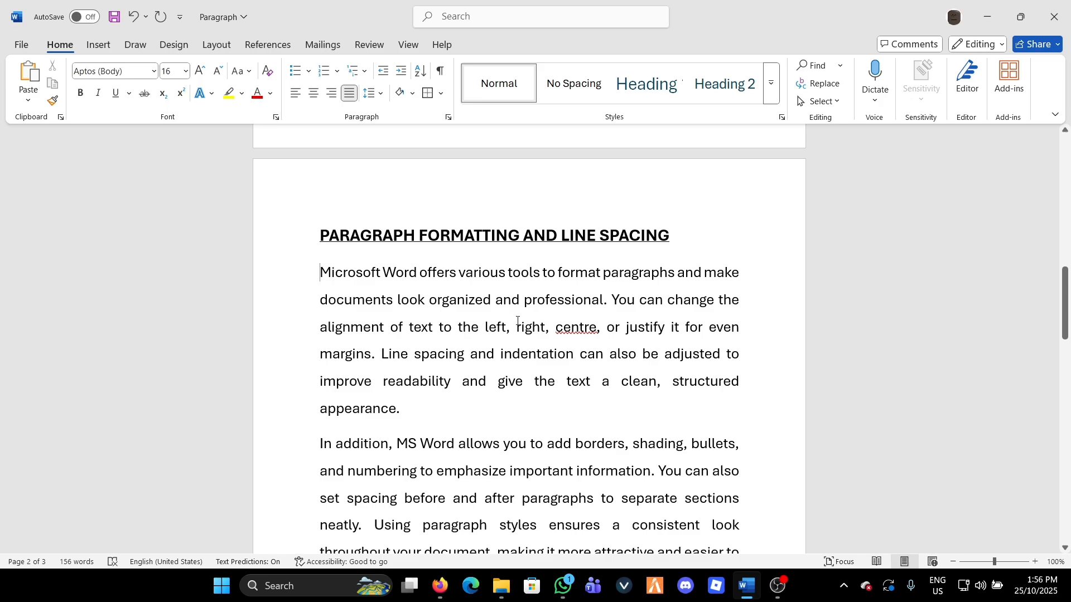
pyautogui.scroll(10, 517, 321)
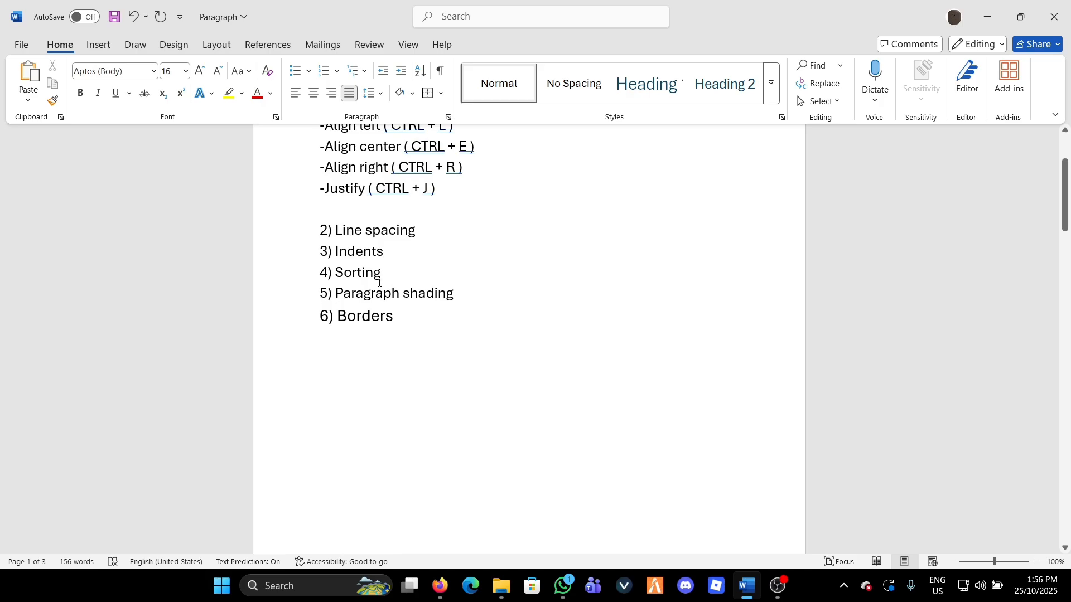
pyautogui.scroll(3, 468, 356)
pyautogui.scroll(-8, 469, 355)
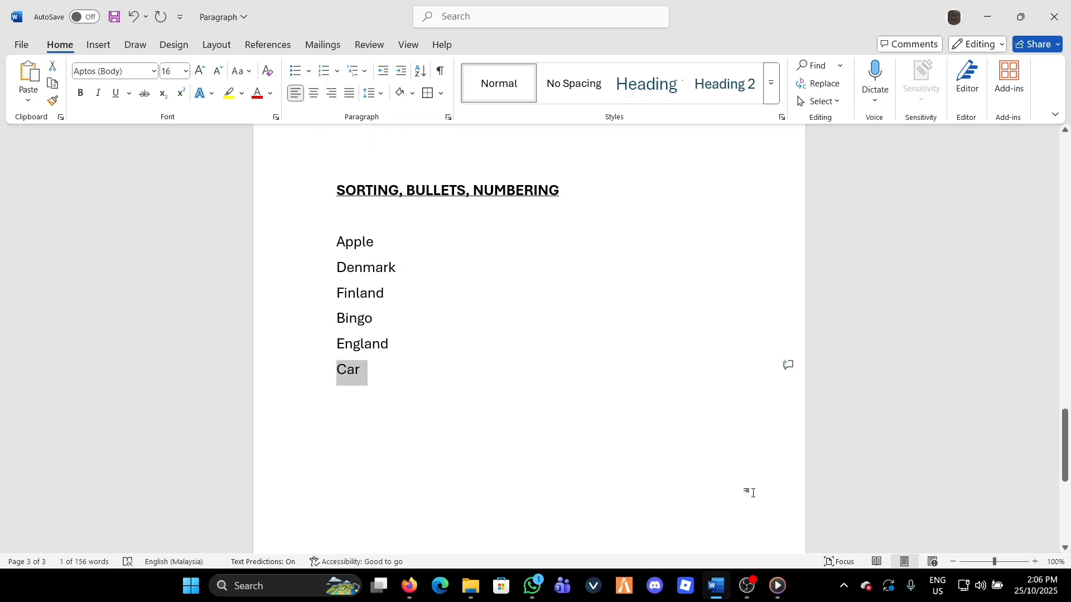
pyautogui.click(210, 269)
pyautogui.click(277, 373)
pyautogui.click(422, 456)
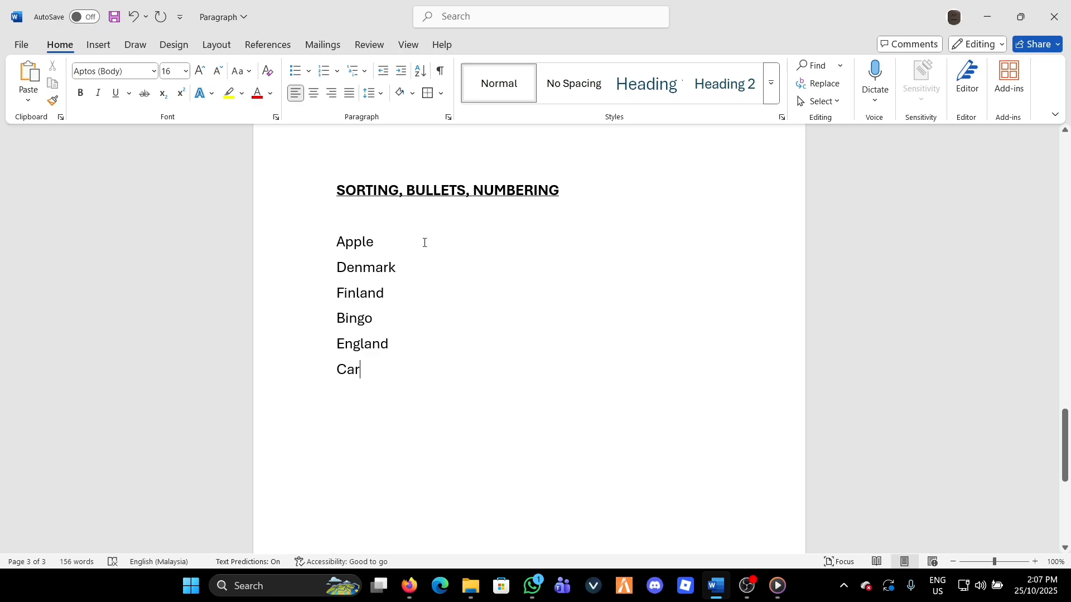
pyautogui.moveTo(337, 241); pyautogui.dragTo(363, 372)
pyautogui.click(498, 386)
# Sort the six-word list under the page 3 heading by paragraphs as text in ascending order
pyautogui.moveTo(339, 241); pyautogui.dragTo(362, 372)
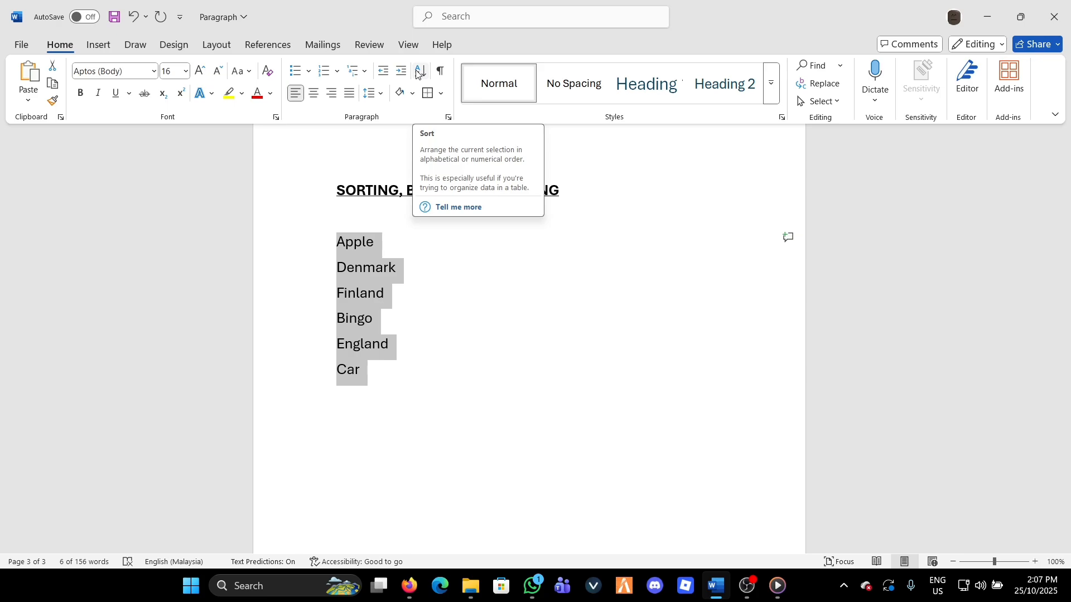
pyautogui.click(419, 71)
pyautogui.moveTo(554, 176); pyautogui.dragTo(621, 146)
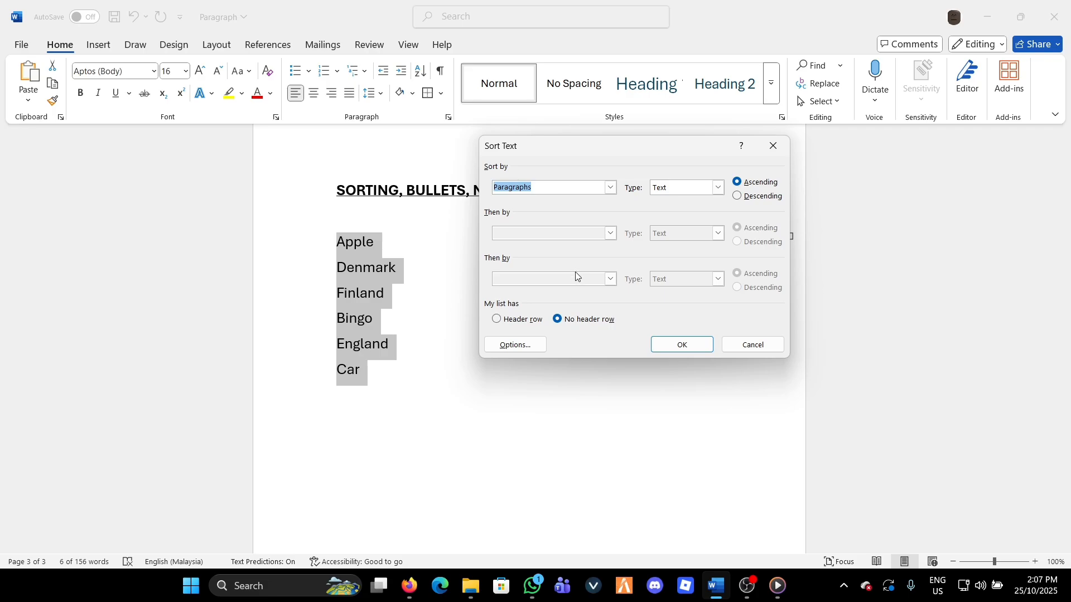
pyautogui.click(611, 187)
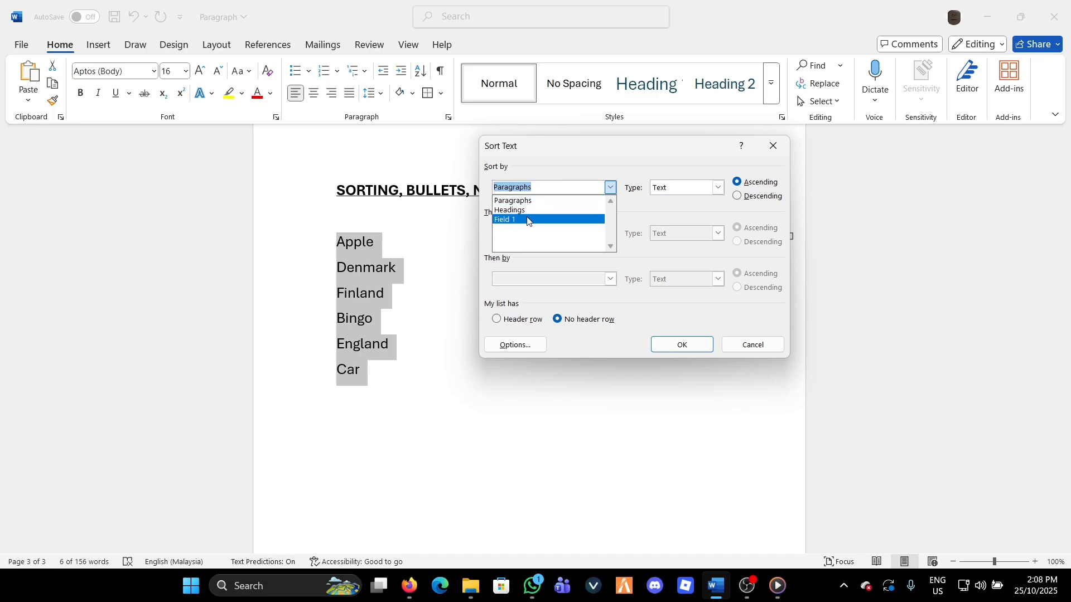
pyautogui.click(611, 187)
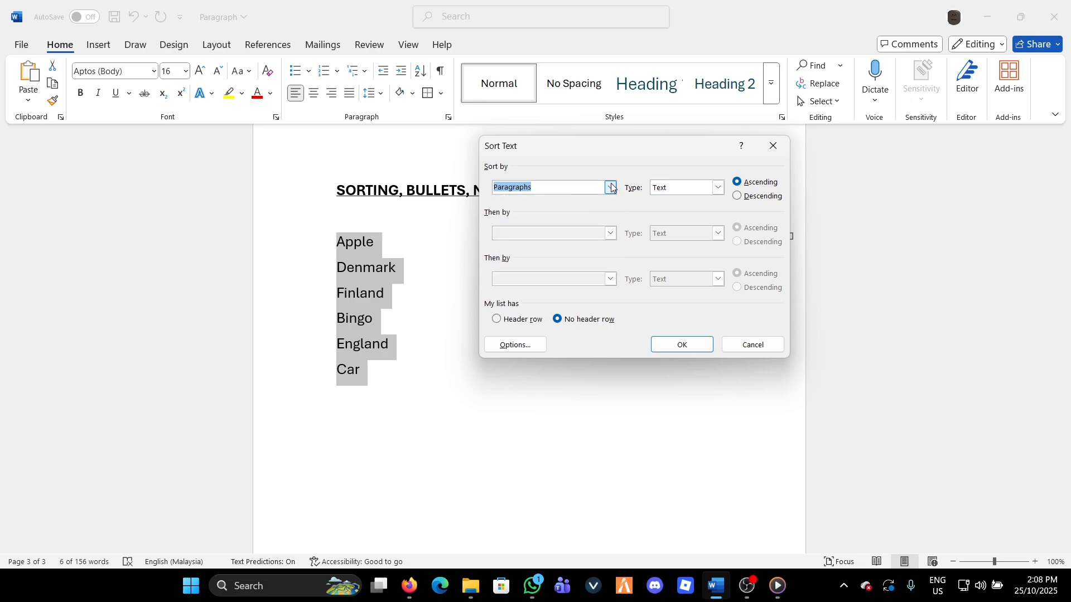
pyautogui.click(719, 187)
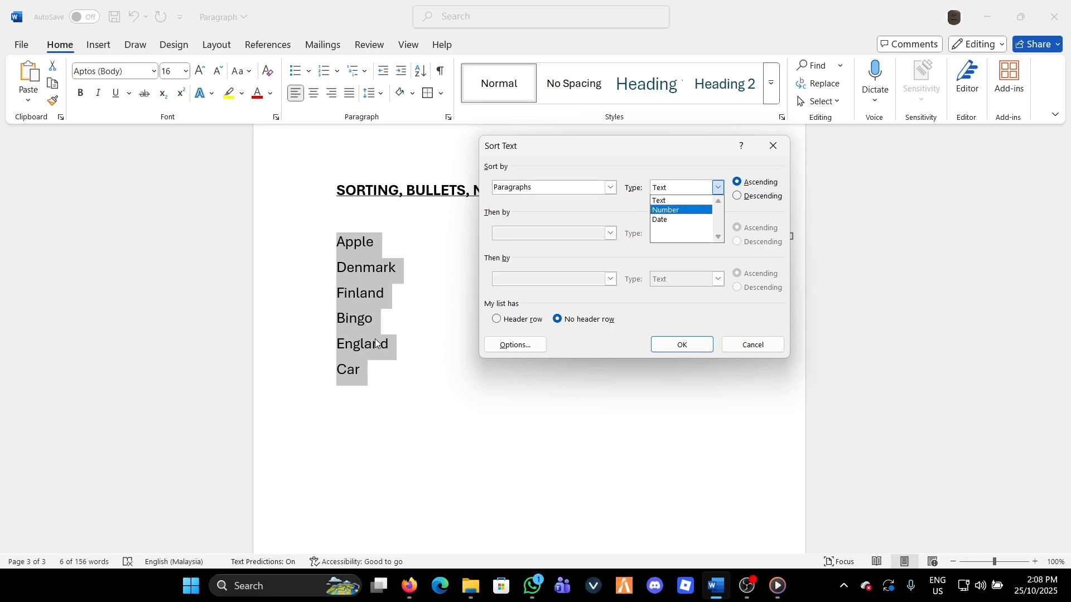
pyautogui.click(679, 201)
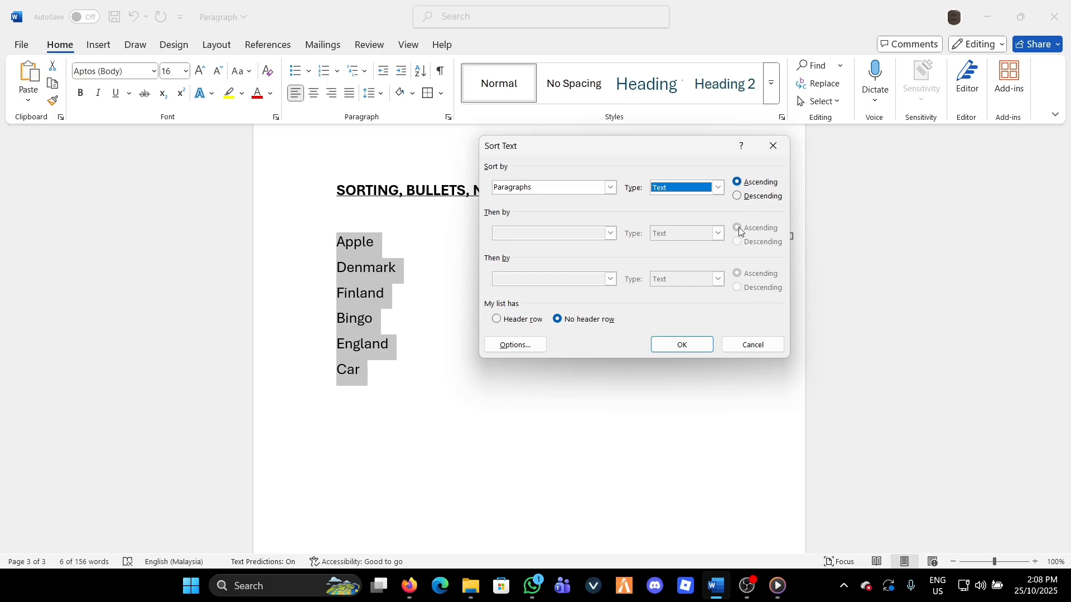
pyautogui.click(738, 185)
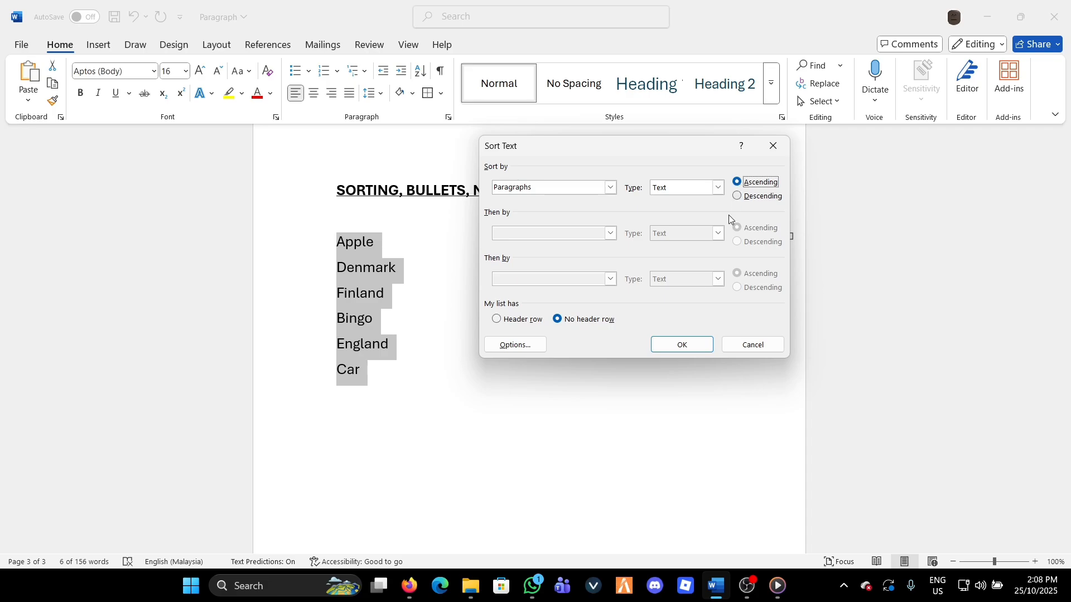
pyautogui.click(689, 347)
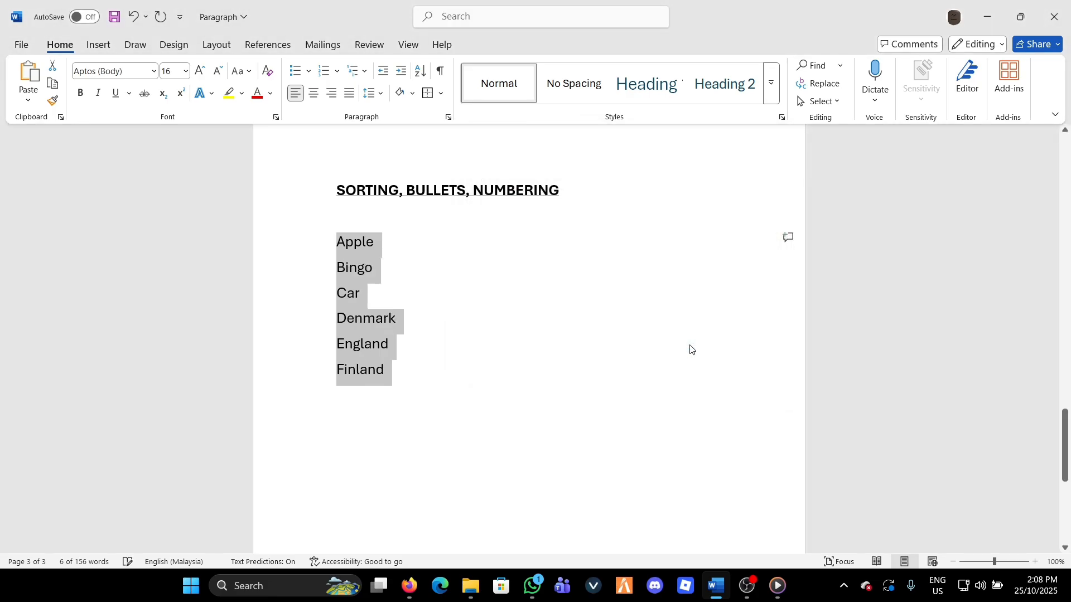
pyautogui.scroll(-1, 523, 285)
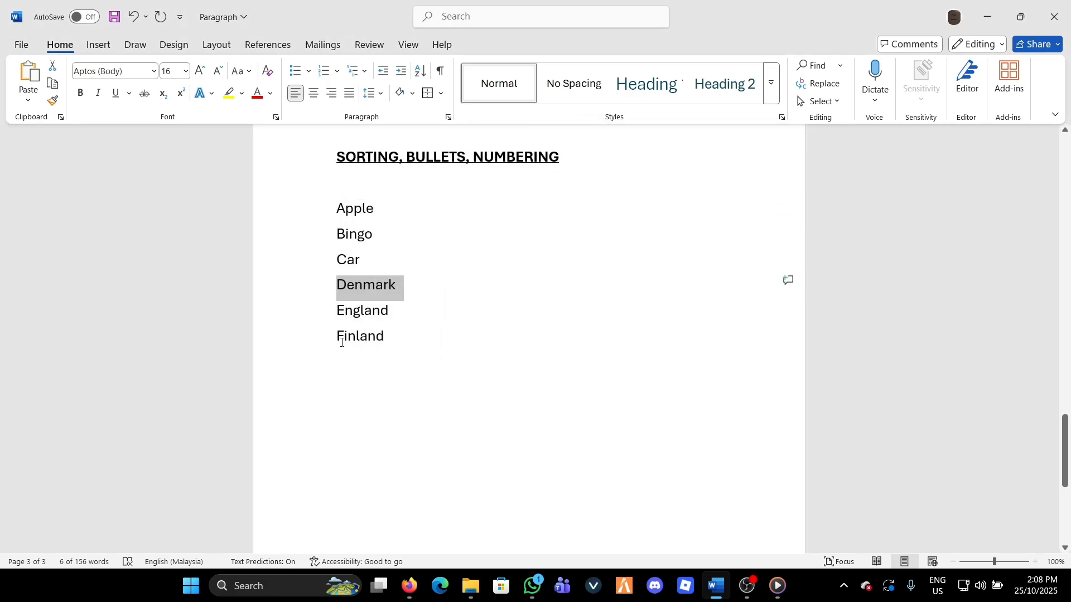
pyautogui.click(393, 366)
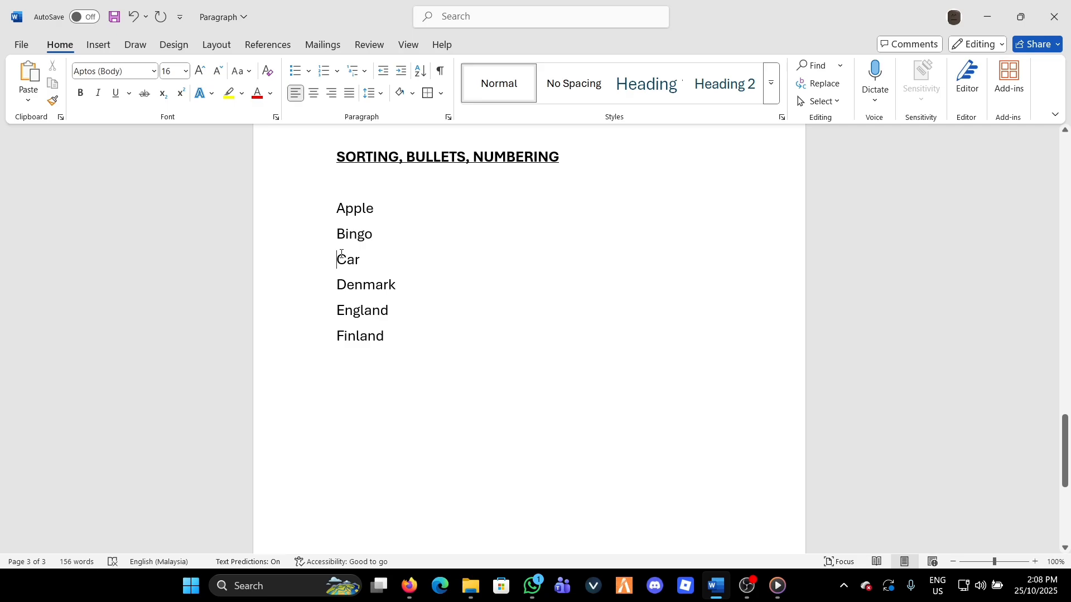
# Re-sort the six-word list from Apple to Finland in descending order
pyautogui.click(441, 239)
pyautogui.click(338, 208)
pyautogui.moveTo(338, 211); pyautogui.dragTo(385, 338)
pyautogui.click(419, 71)
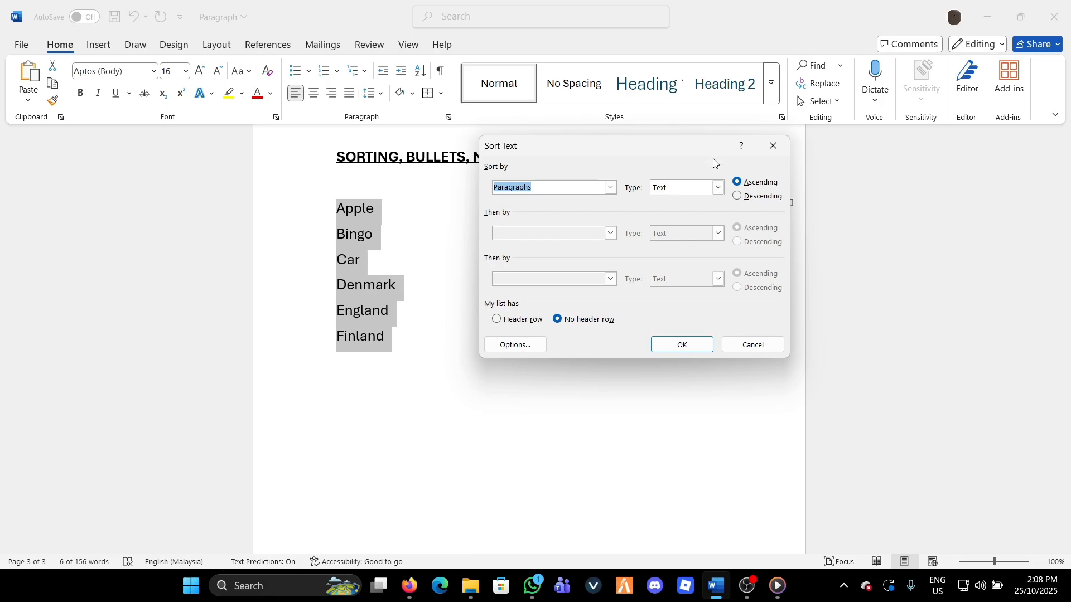
pyautogui.click(737, 196)
pyautogui.click(691, 346)
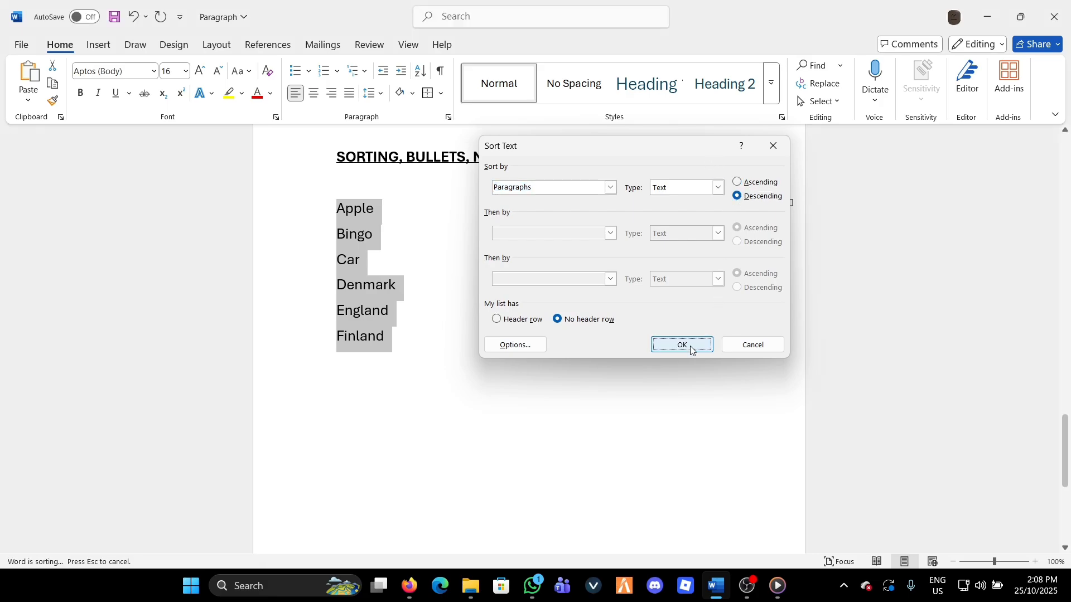
pyautogui.scroll(-2, 359, 302)
pyautogui.scroll(3, 407, 316)
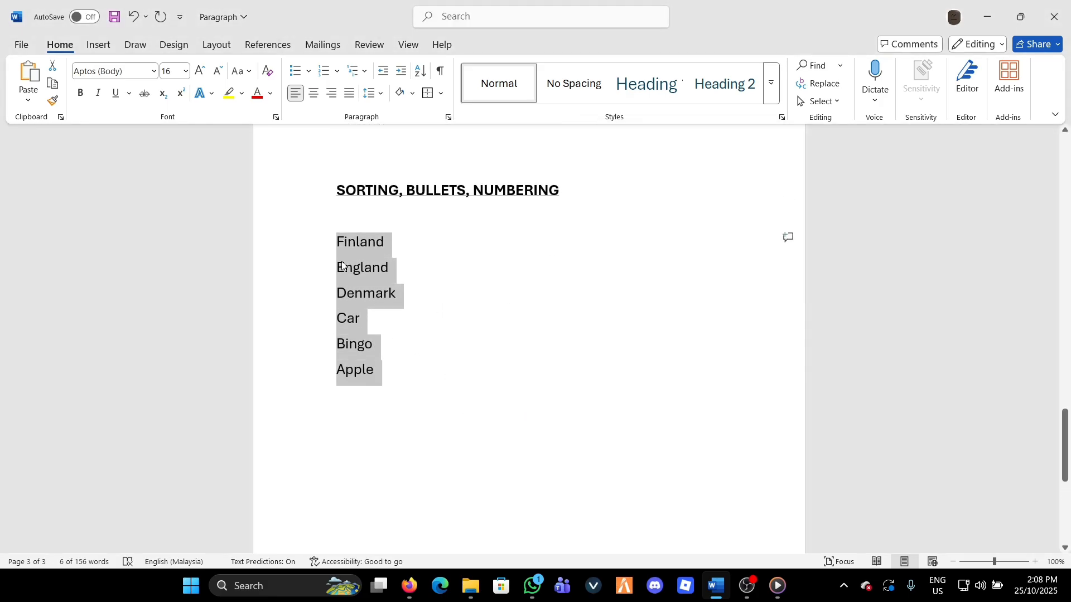
# Sort the word list back into ascending alphabetical order
pyautogui.click(338, 239)
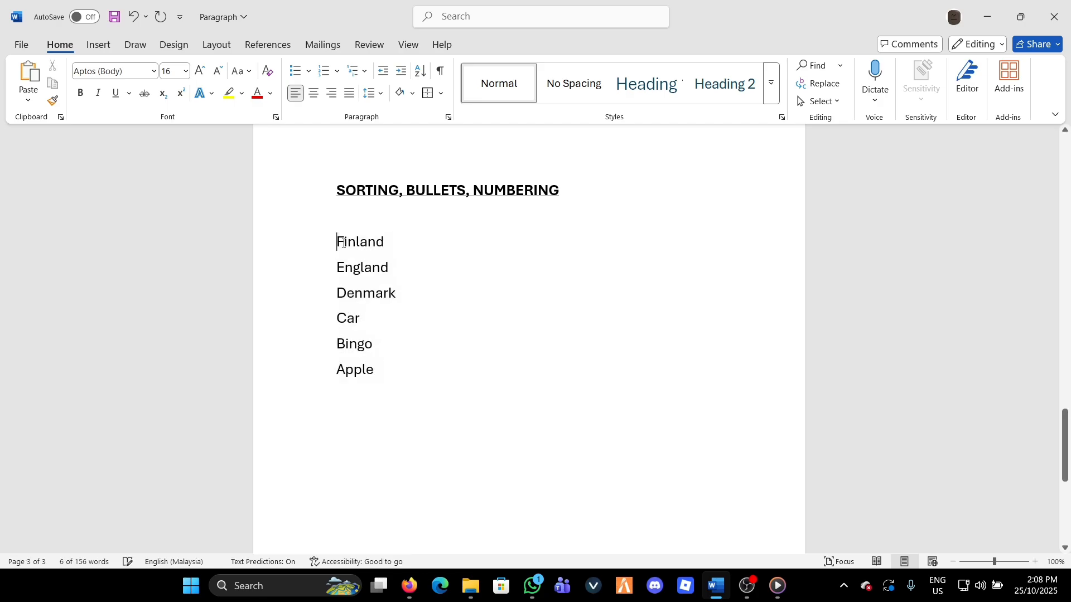
pyautogui.moveTo(338, 240); pyautogui.dragTo(377, 371)
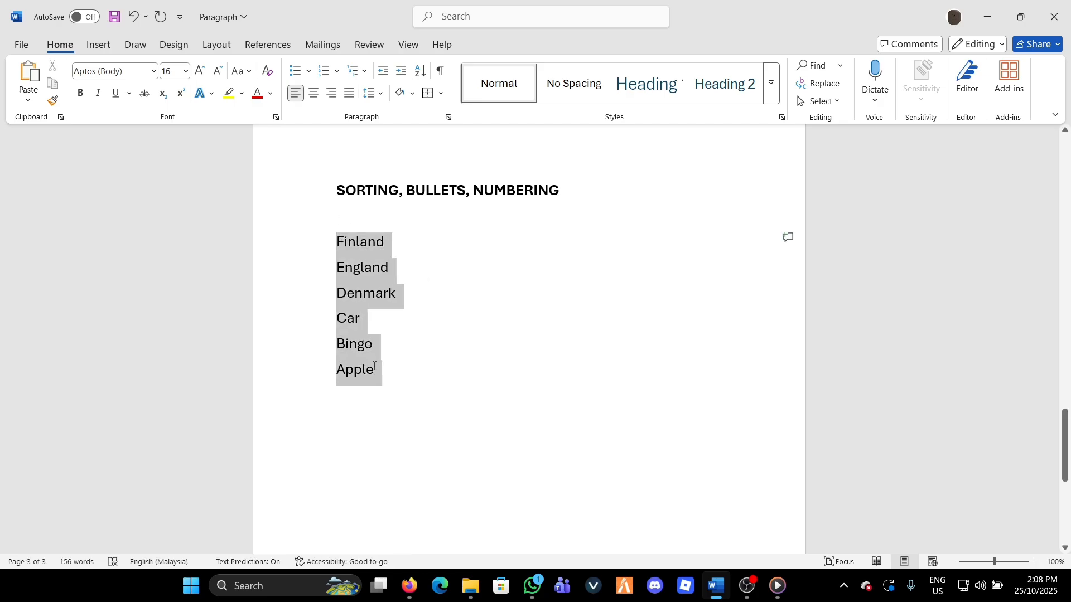
pyautogui.click(422, 71)
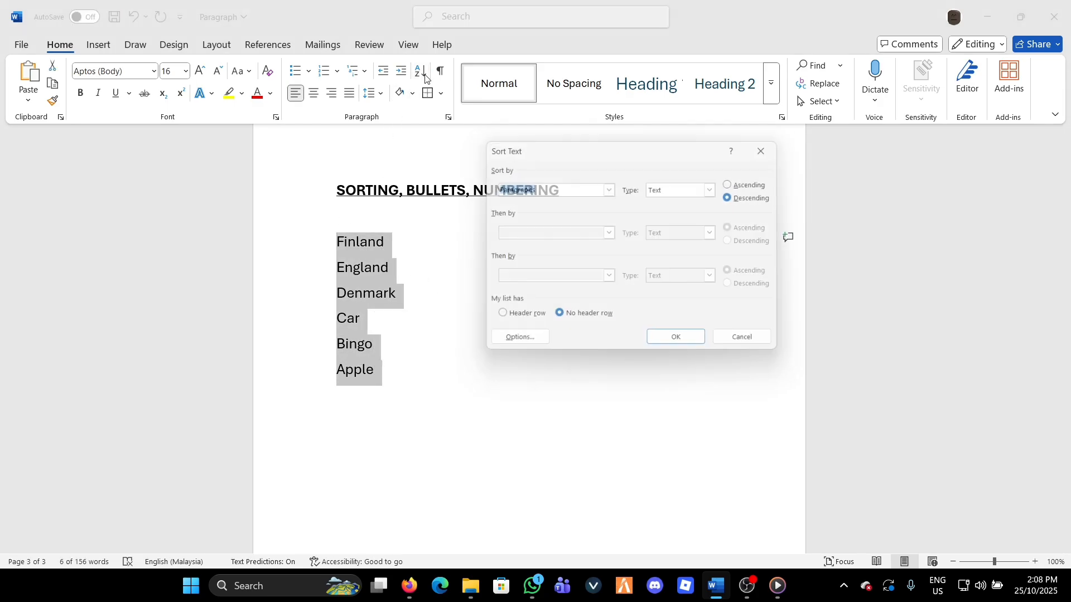
pyautogui.click(737, 183)
pyautogui.click(684, 342)
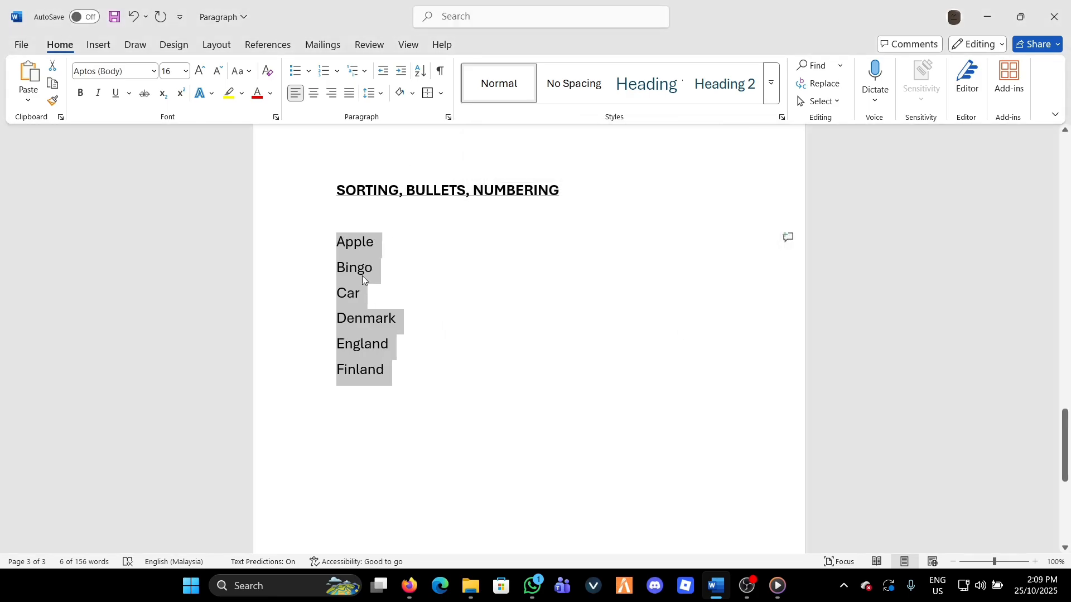
pyautogui.click(334, 263)
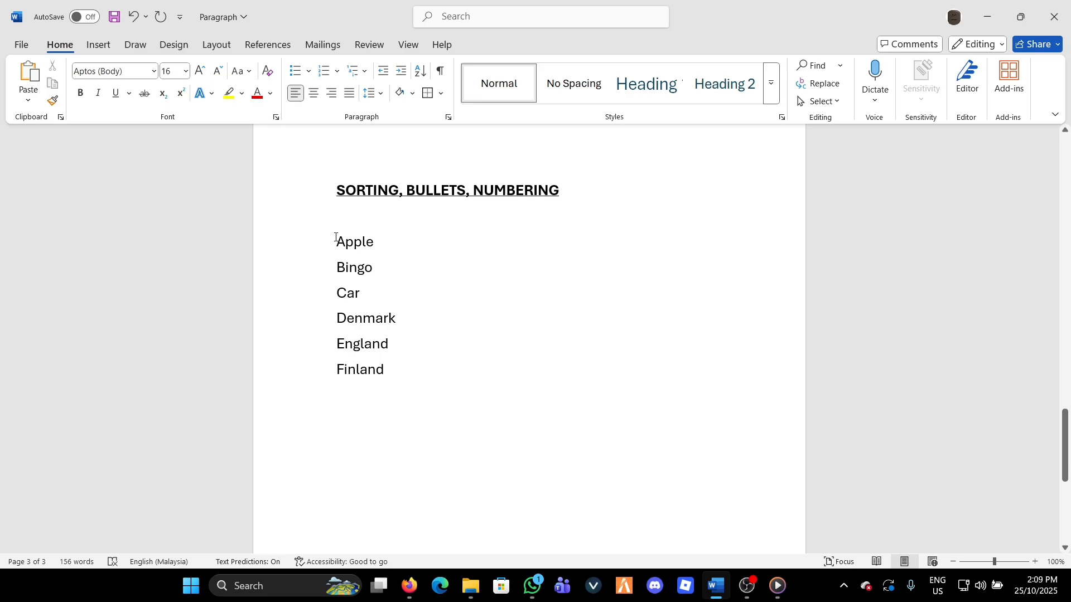
# Turn the six sorted words into a bulleted list with the default round bullets
pyautogui.moveTo(342, 247); pyautogui.dragTo(392, 372)
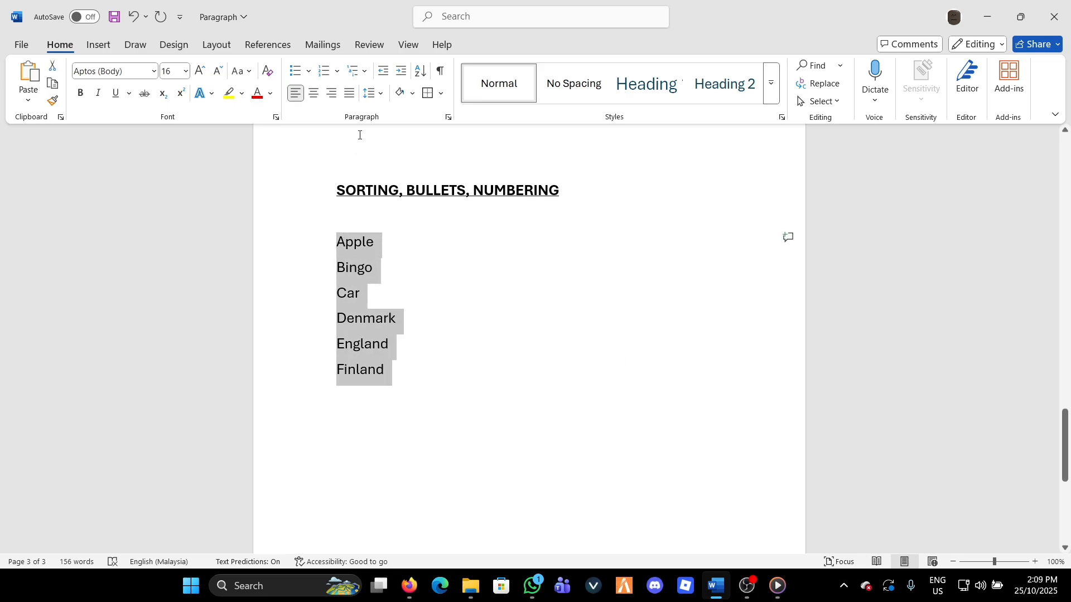
pyautogui.click(296, 72)
pyautogui.click(580, 360)
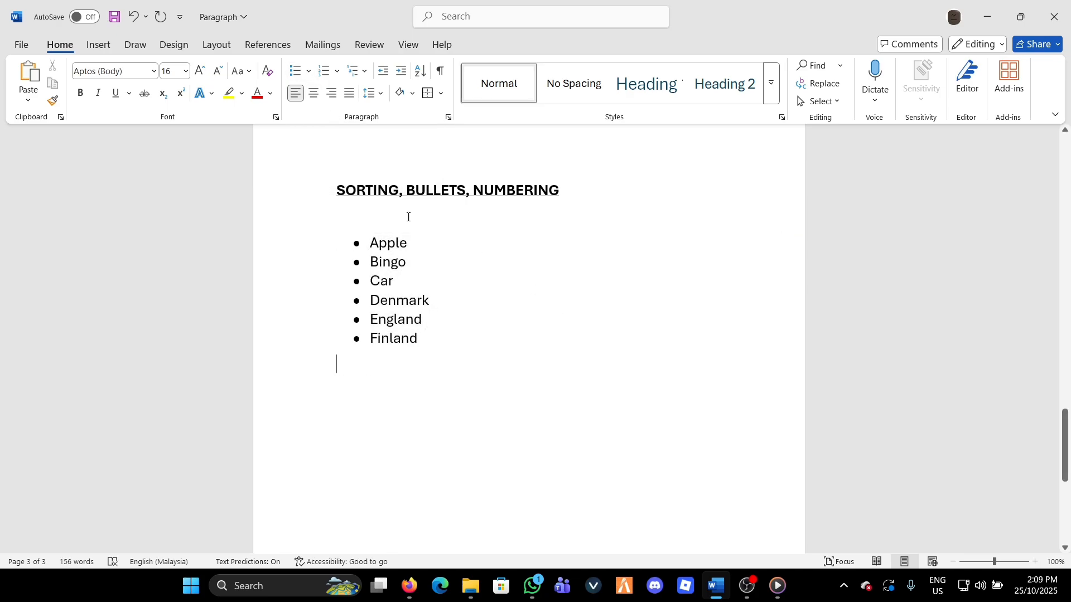
pyautogui.moveTo(356, 244); pyautogui.dragTo(396, 265)
pyautogui.click(458, 291)
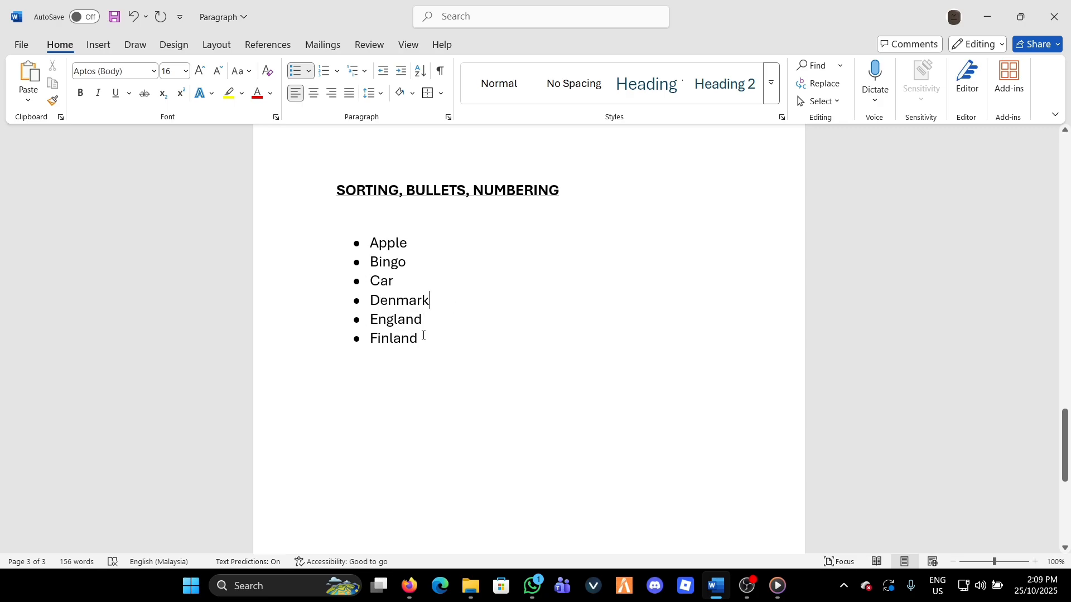
# Change the bullets of the whole word list to check marks
pyautogui.click(310, 72)
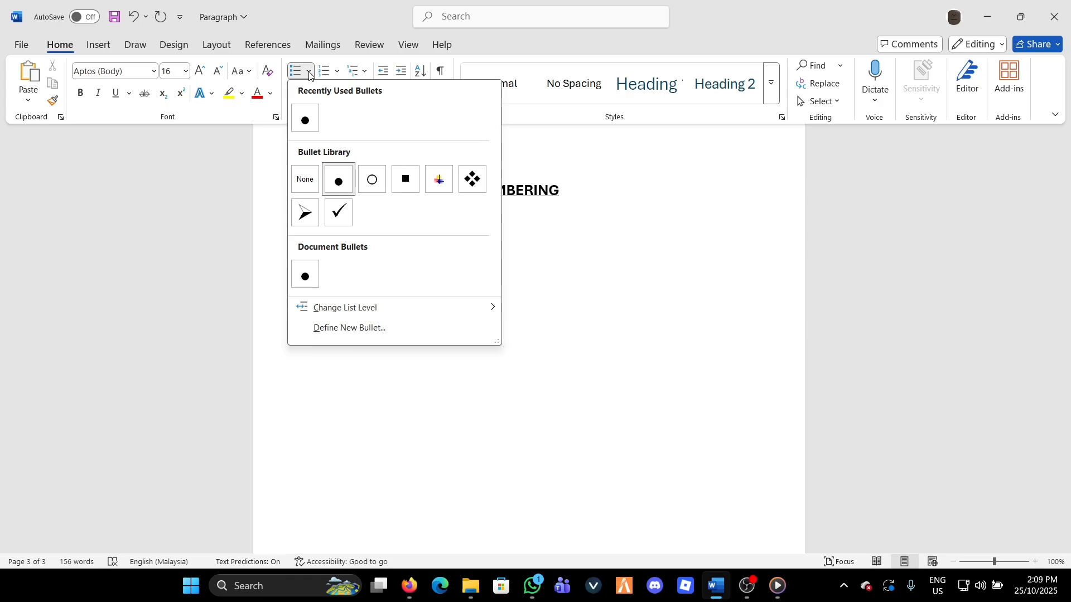
pyautogui.click(669, 205)
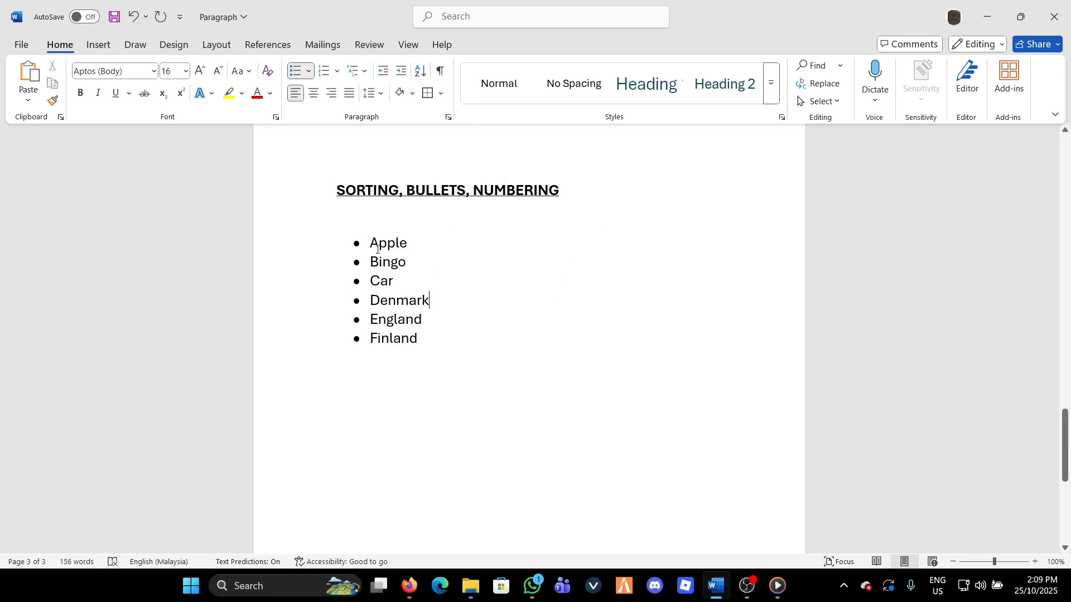
pyautogui.moveTo(371, 244); pyautogui.dragTo(417, 338)
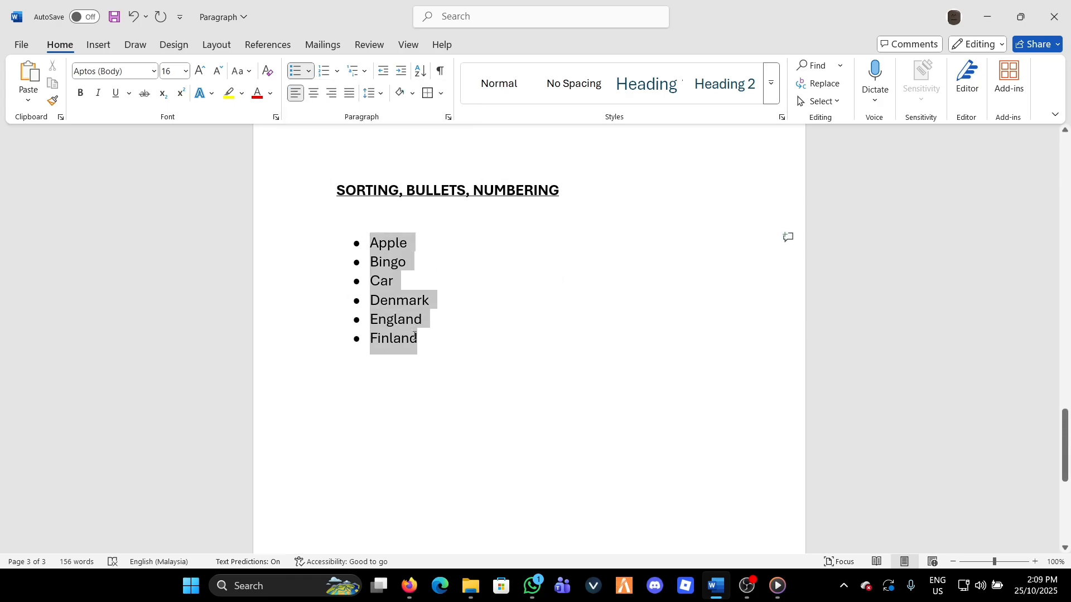
pyautogui.click(310, 76)
pyautogui.click(343, 221)
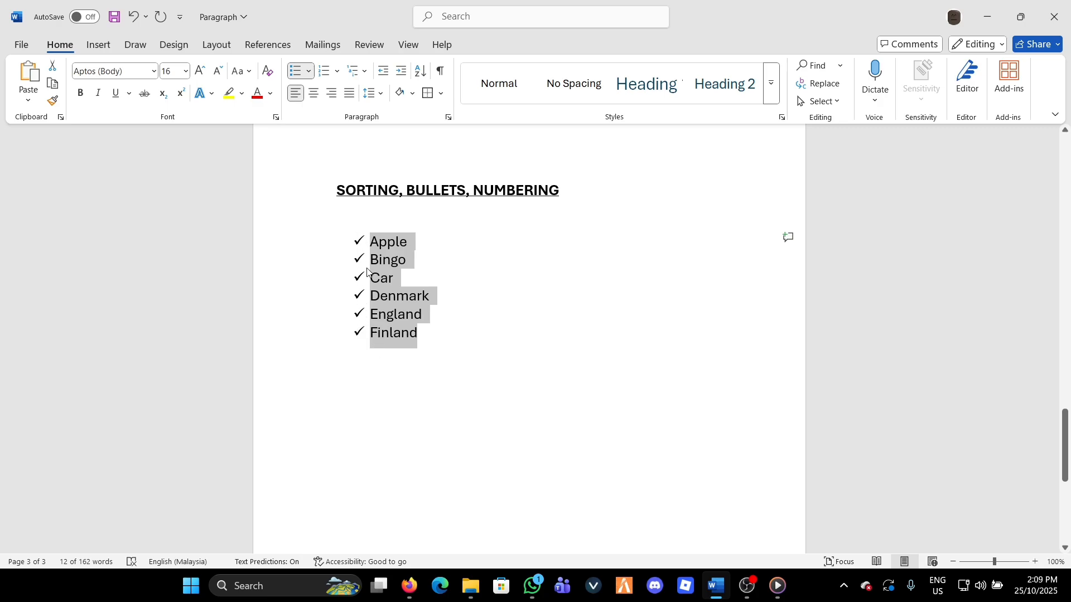
# Change the list's check marks to the multicolored cross bullet and replace that with the solid round bullet
pyautogui.click(309, 71)
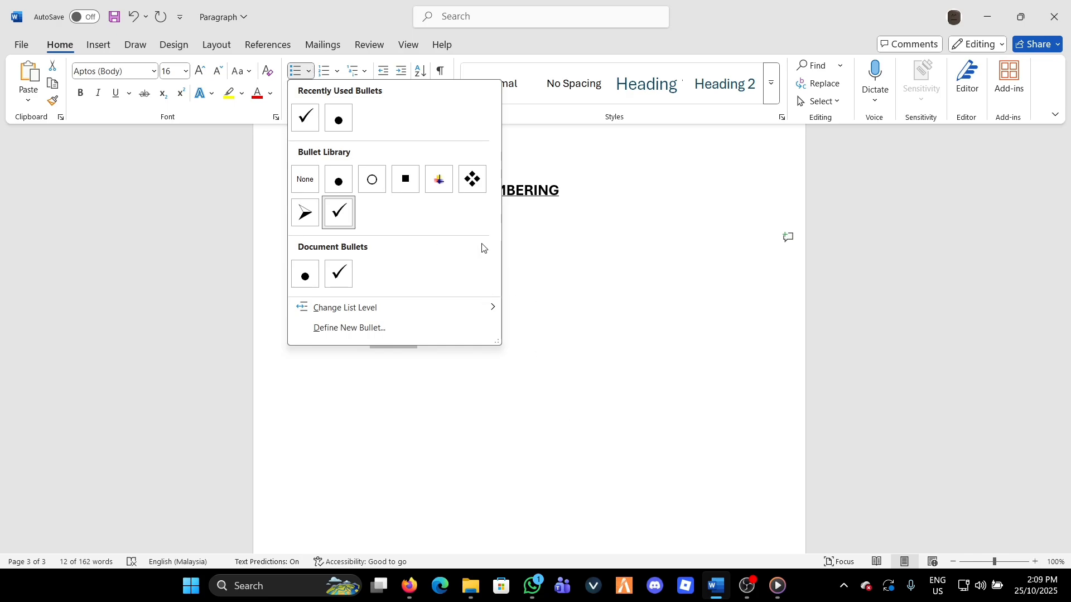
pyautogui.click(439, 179)
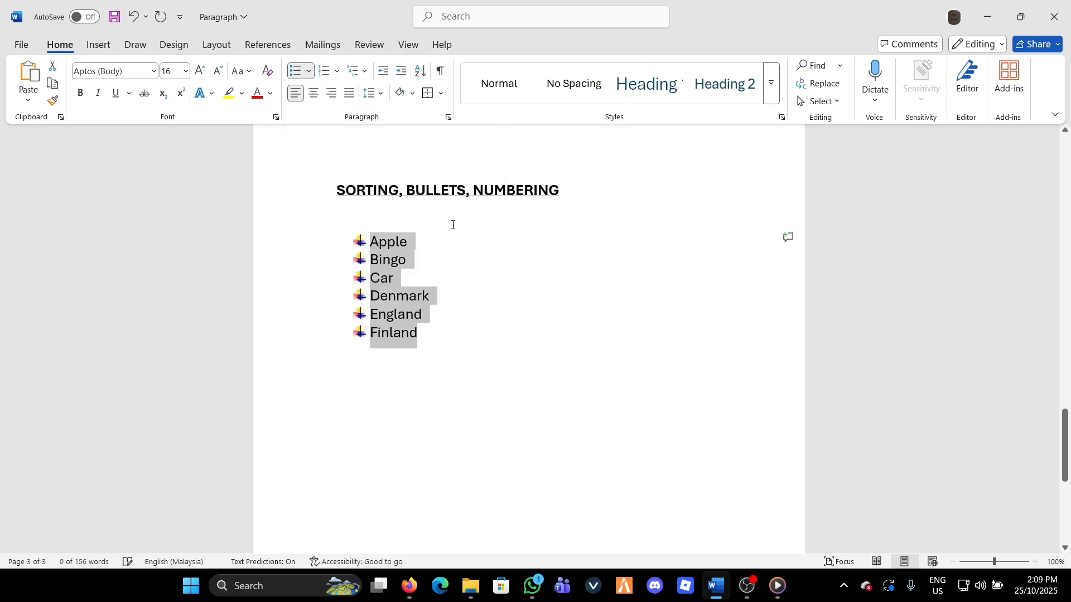
pyautogui.click(310, 72)
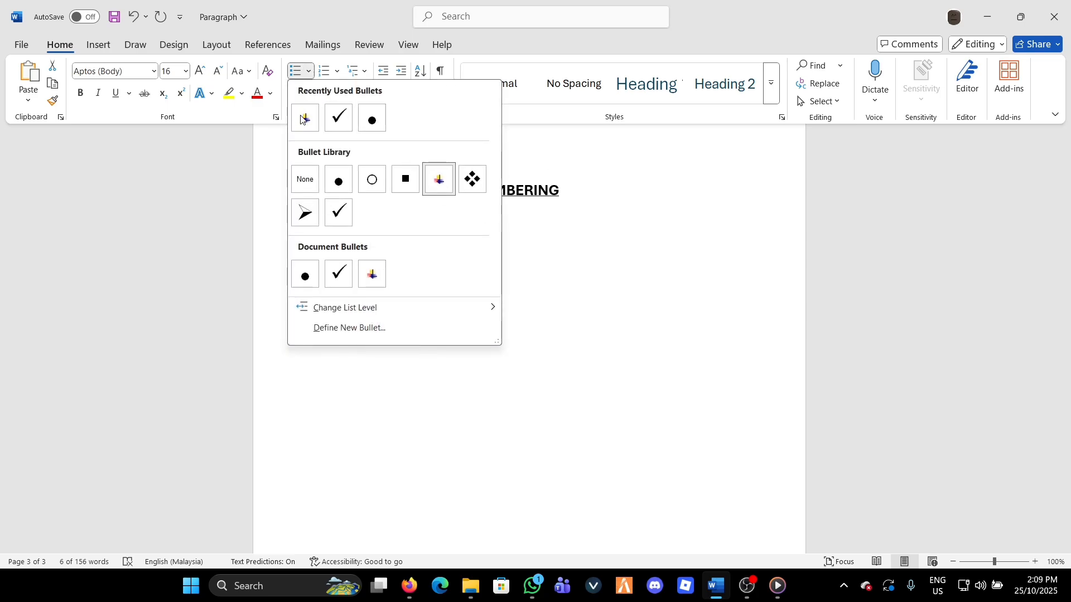
pyautogui.click(372, 119)
pyautogui.click(583, 257)
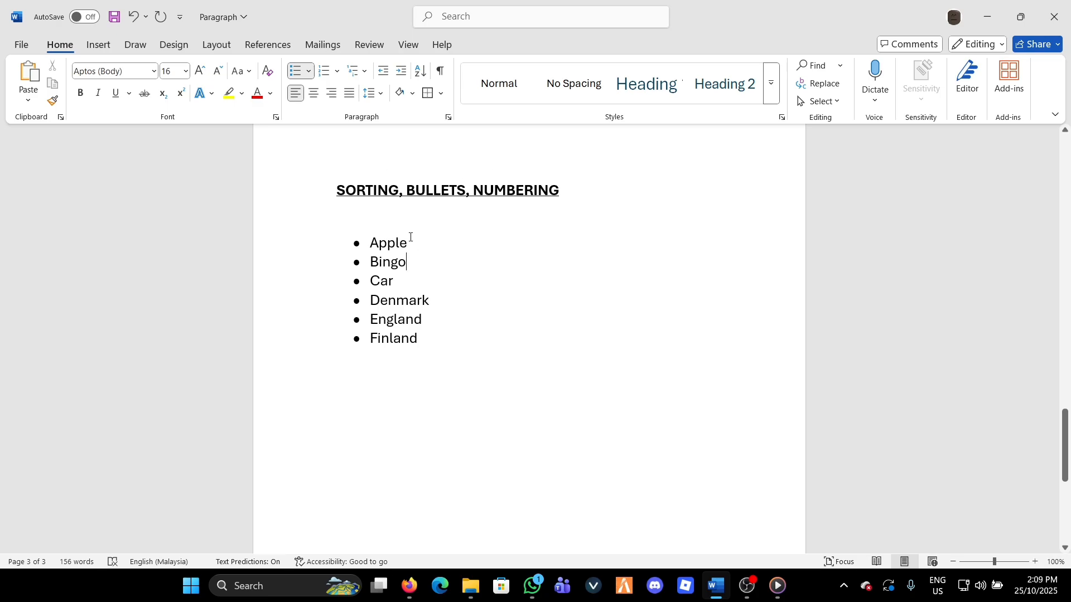
pyautogui.click(310, 71)
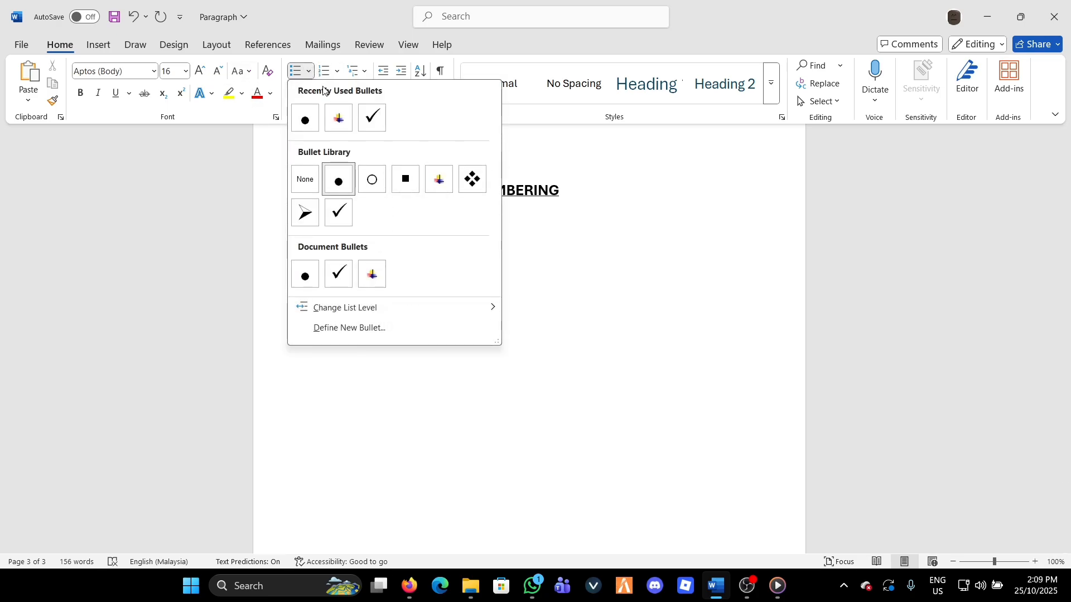
pyautogui.click(606, 254)
pyautogui.moveTo(575, 194); pyautogui.dragTo(473, 192)
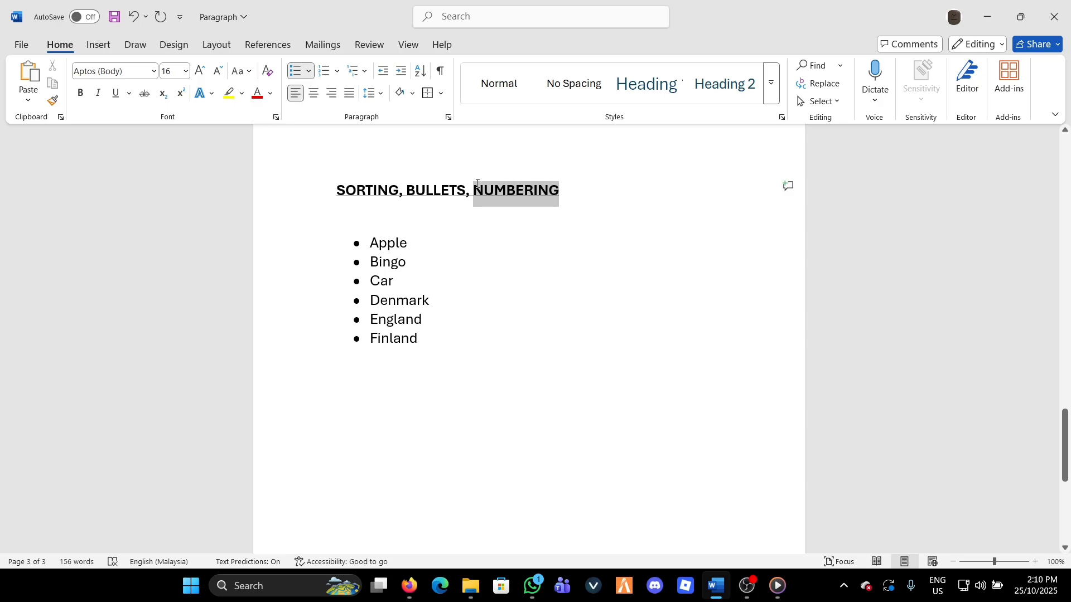
pyautogui.click(488, 269)
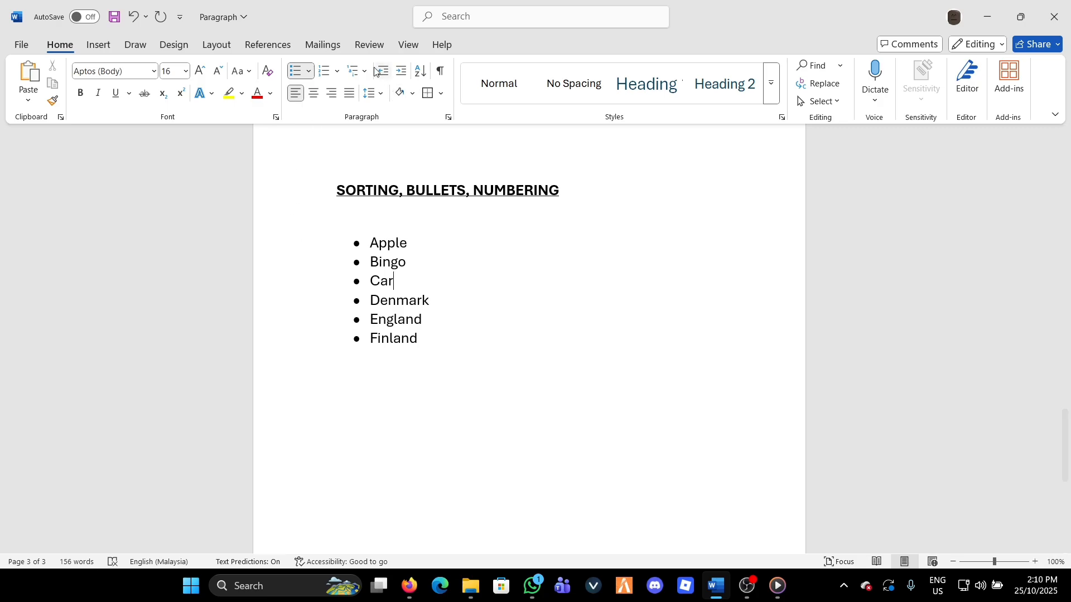
pyautogui.click(311, 71)
pyautogui.click(525, 250)
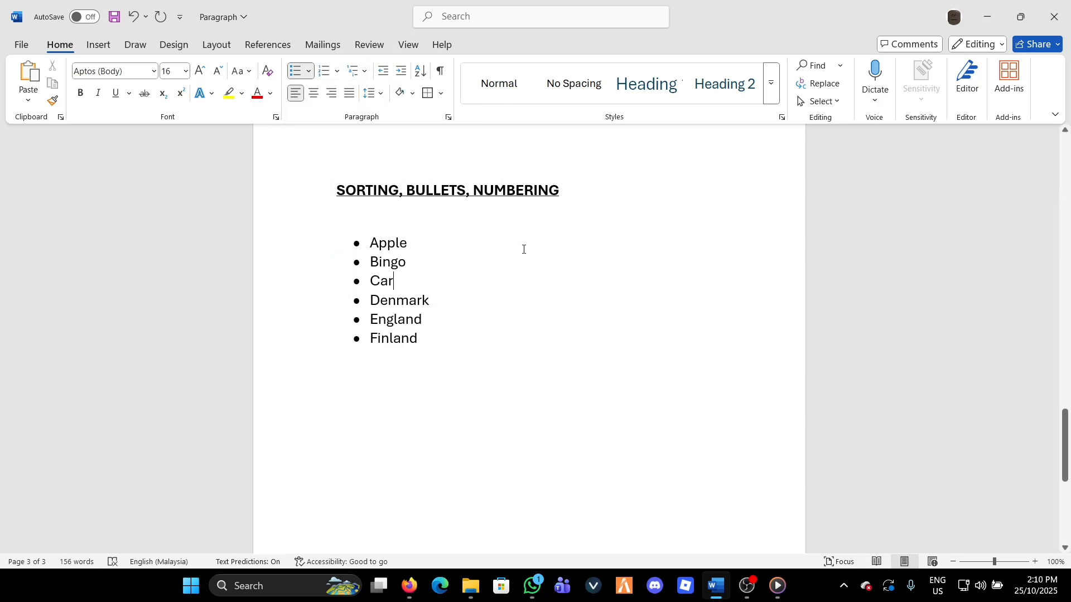
# Convert the six-item bulleted list to a numbered list with the default 1., 2., 3. format
pyautogui.moveTo(373, 244); pyautogui.dragTo(418, 339)
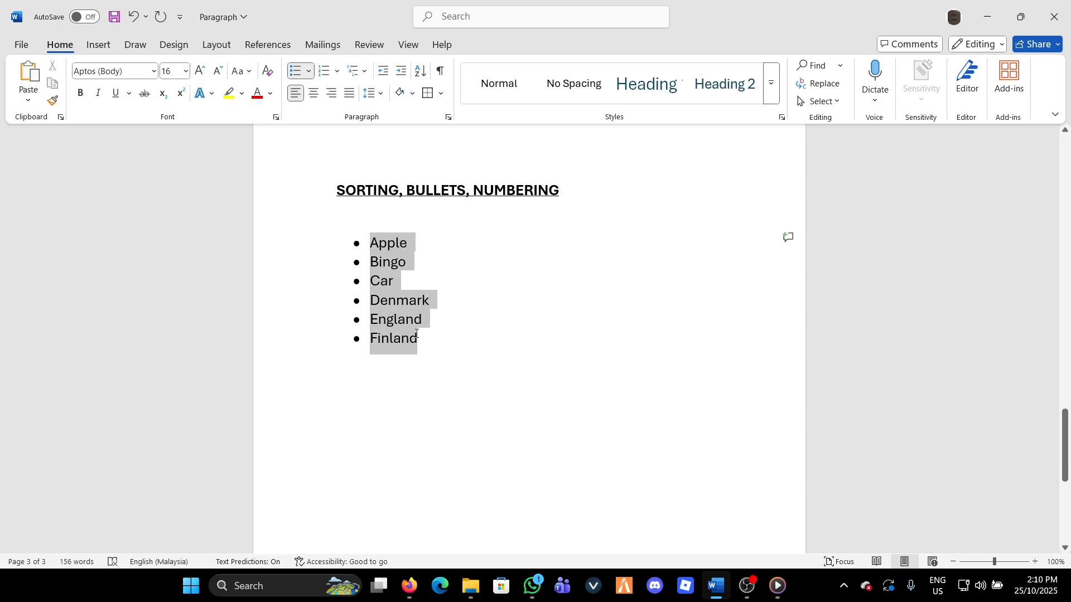
pyautogui.click(325, 71)
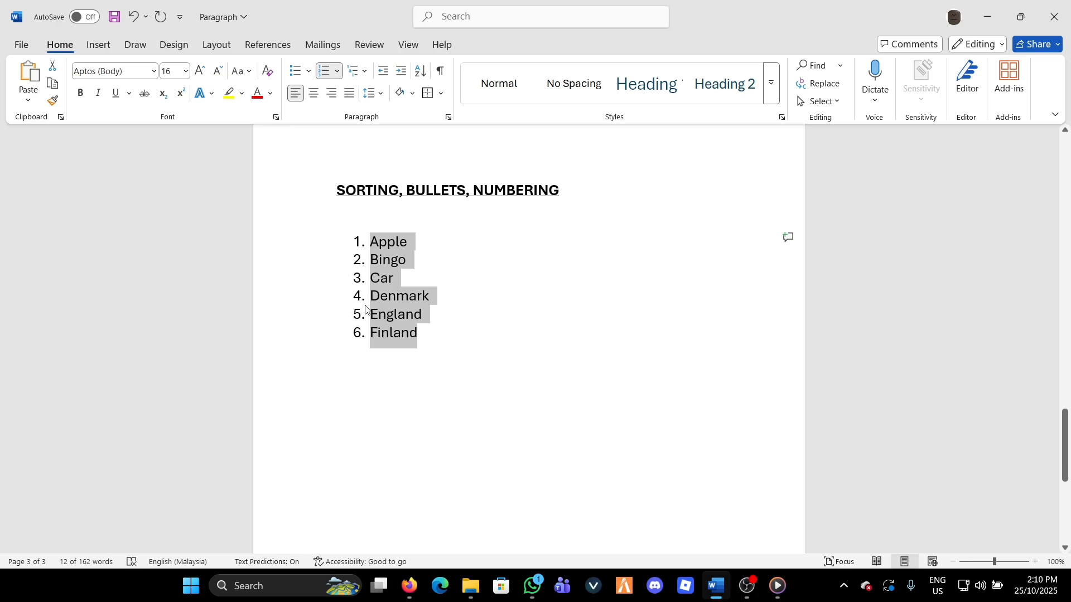
# Change the six-item list's numbering to the lowercase Roman numeral format i., ii., iii
pyautogui.click(337, 71)
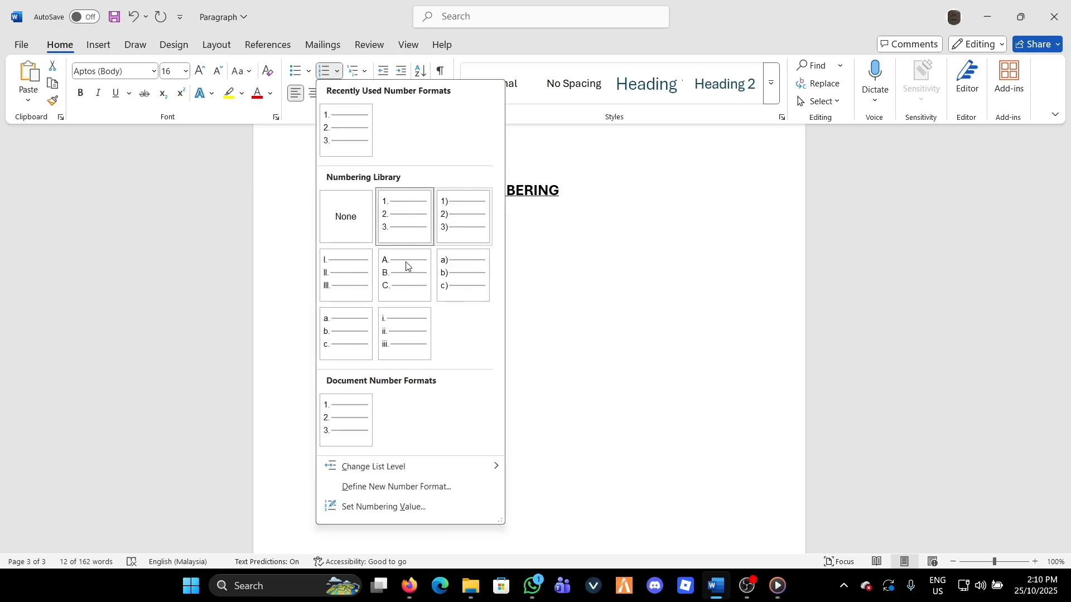
pyautogui.click(422, 343)
pyautogui.click(690, 339)
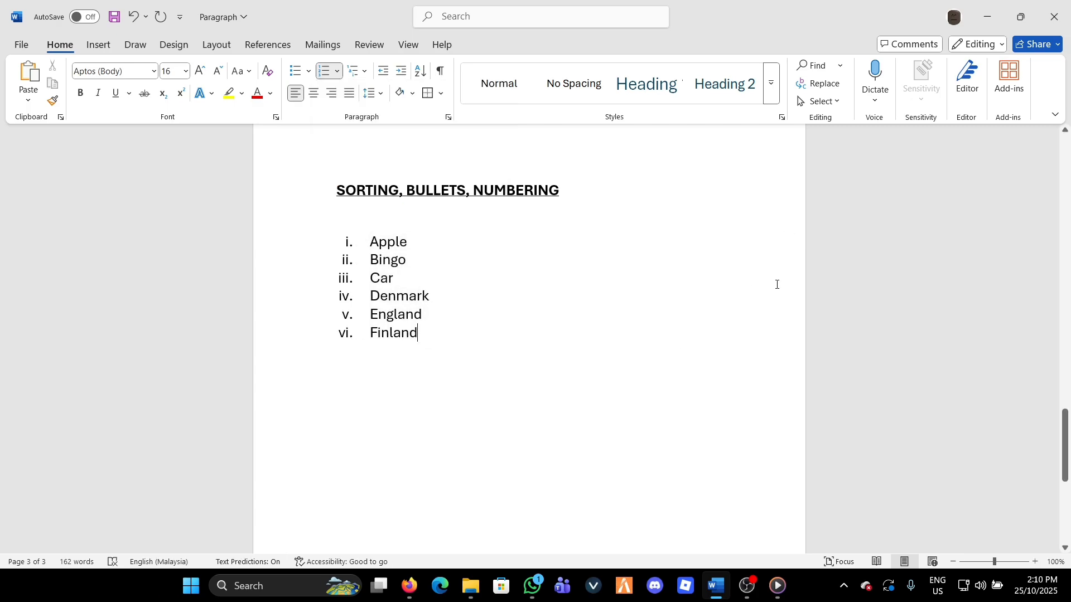
pyautogui.scroll(-1, 536, 281)
pyautogui.scroll(1, 479, 254)
# Examine the multilevel list formats available for the word list without applying one
pyautogui.click(364, 72)
pyautogui.click(365, 74)
pyautogui.click(365, 74)
pyautogui.click(365, 75)
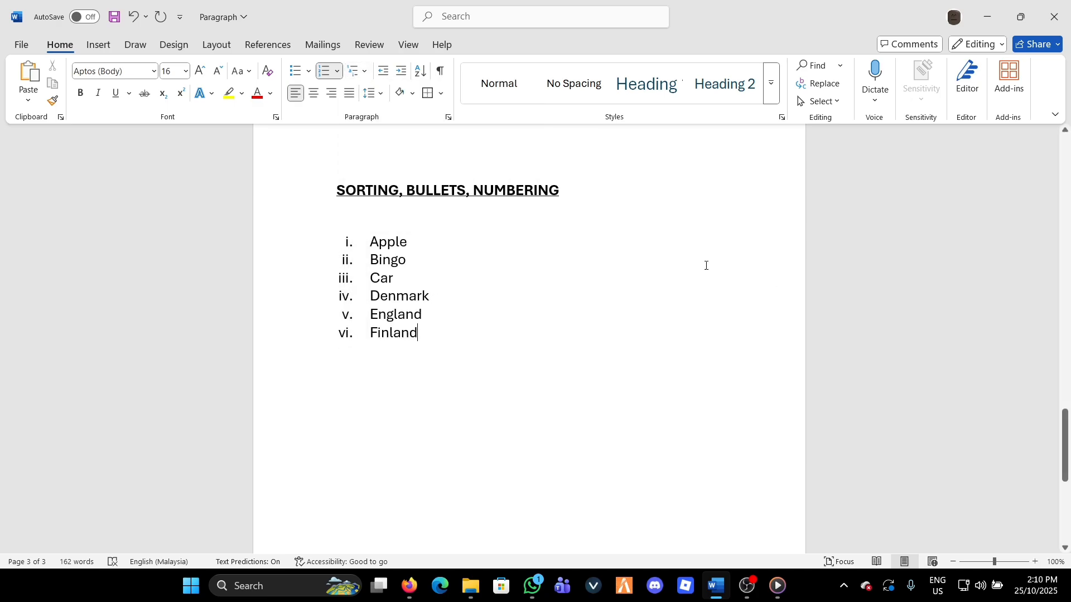
pyautogui.click(353, 75)
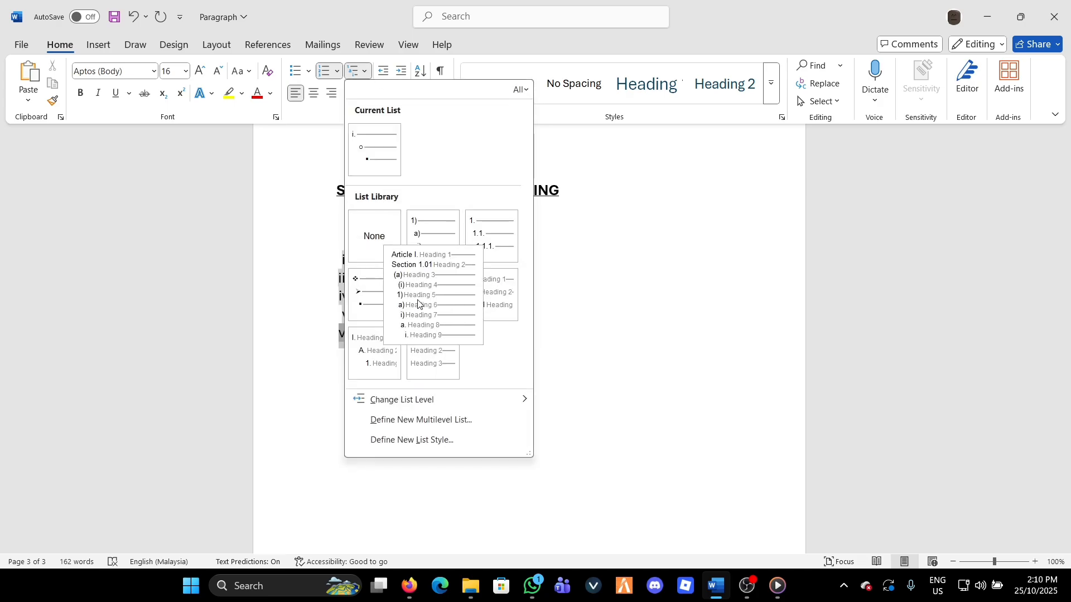
pyautogui.click(601, 253)
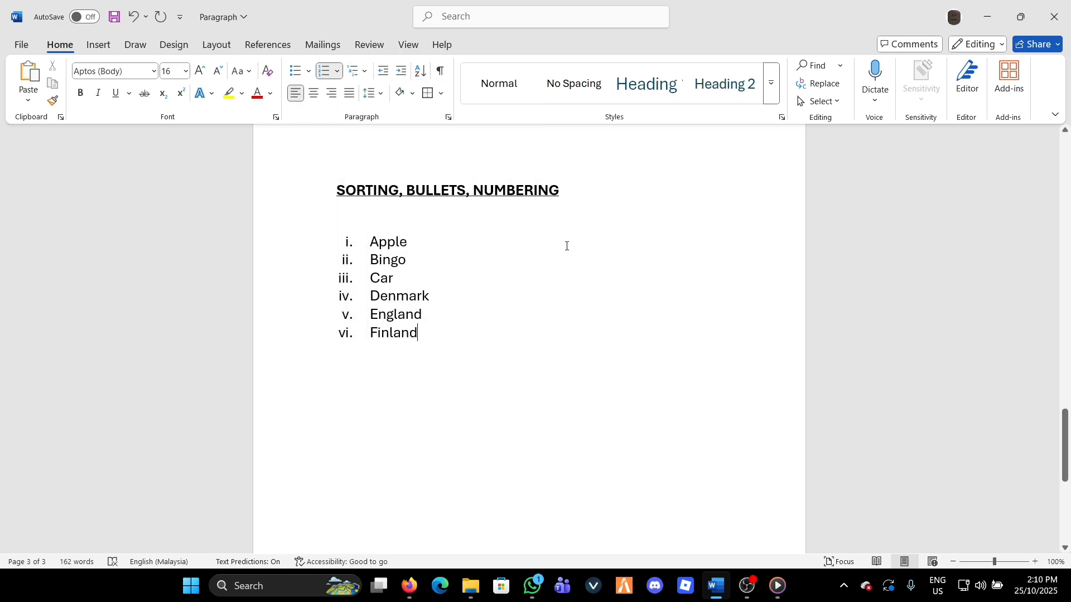
# Look up the Indents entry in the topic list on the first page and return to the word list
pyautogui.scroll(4, 637, 311)
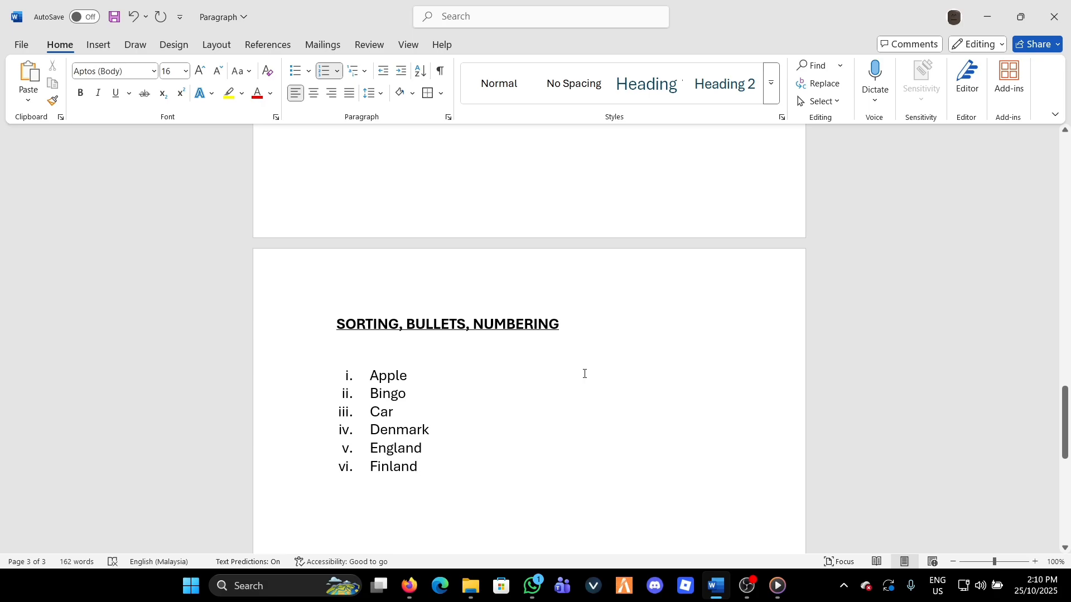
pyautogui.scroll(20, 483, 372)
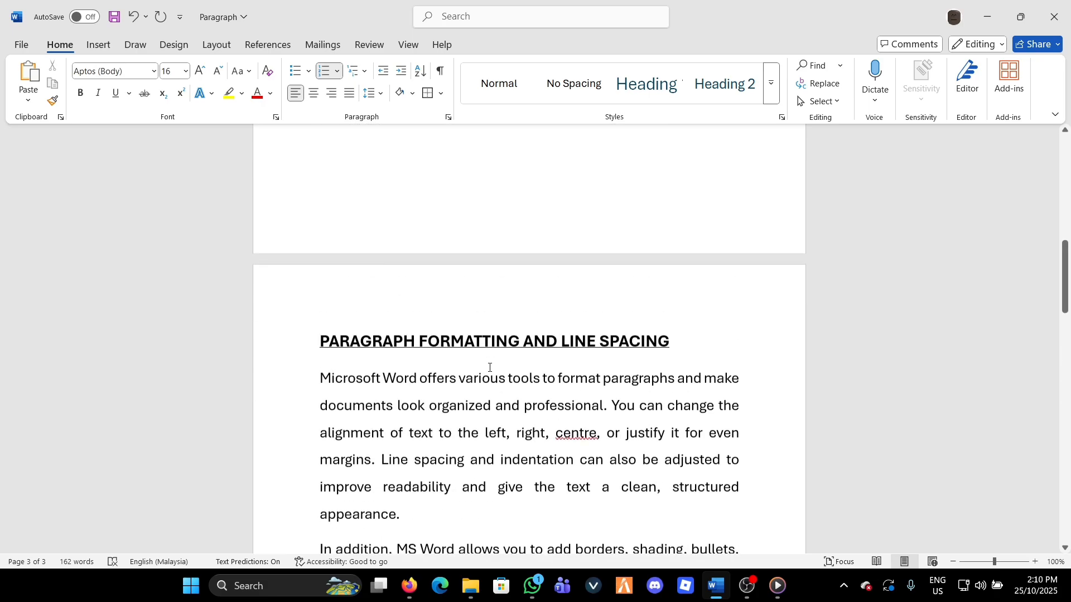
pyautogui.scroll(5, 488, 367)
pyautogui.doubleClick(359, 184)
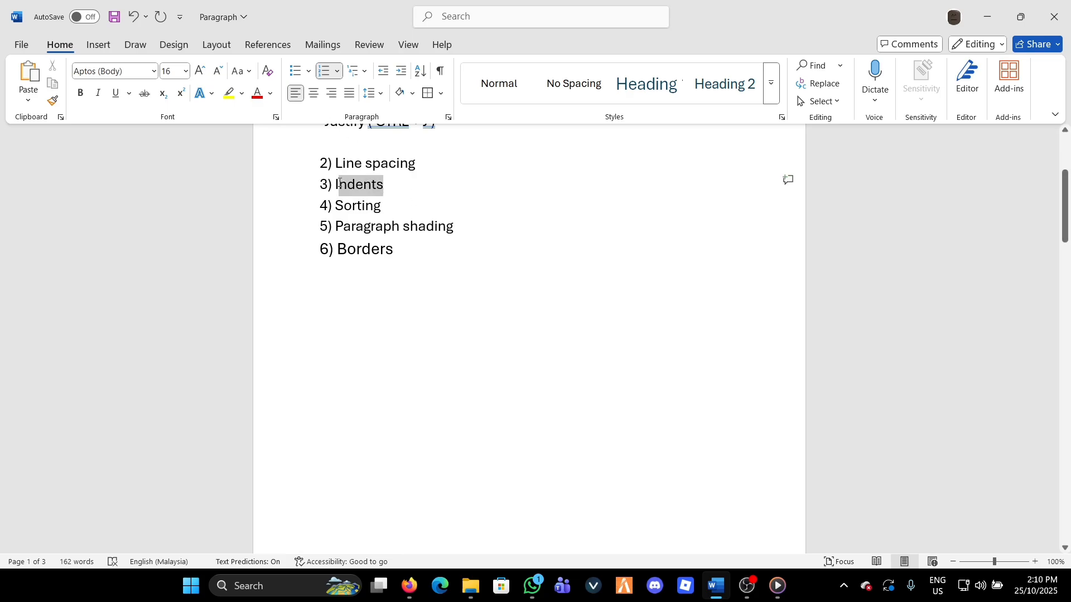
pyautogui.click(351, 316)
pyautogui.scroll(-20, 351, 316)
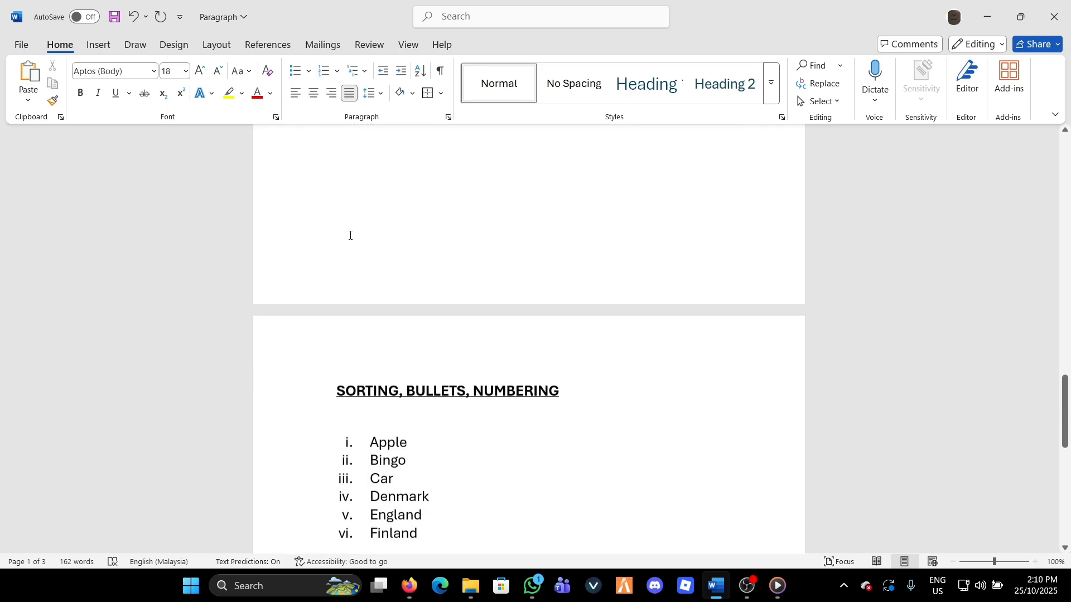
pyautogui.scroll(-1, 448, 321)
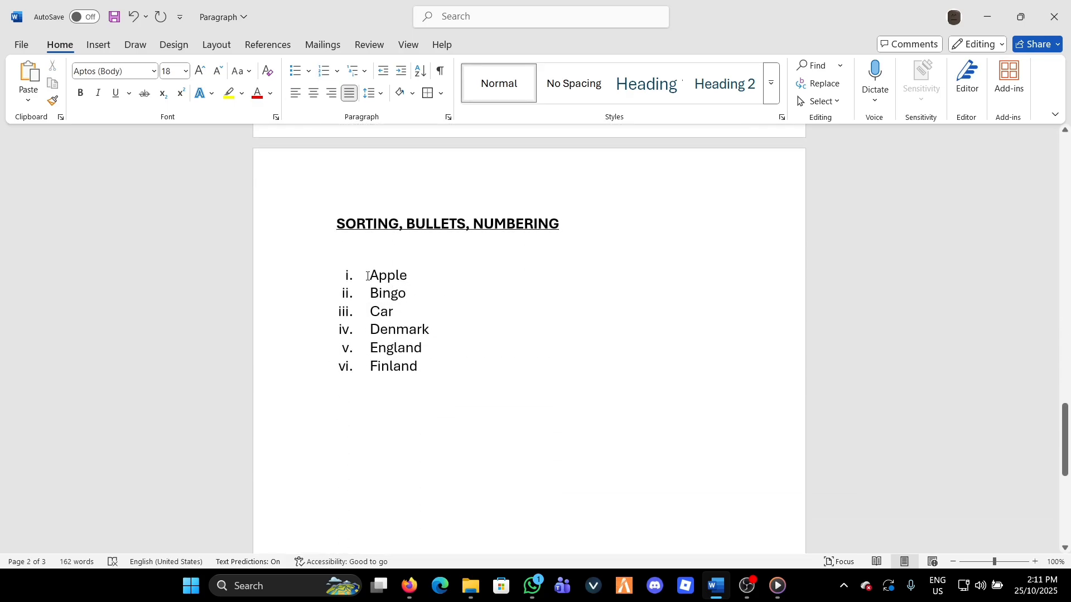
# Increase the six-item list's indent by three levels and decrease it again to one level left of its starting position
pyautogui.moveTo(347, 272); pyautogui.dragTo(442, 364)
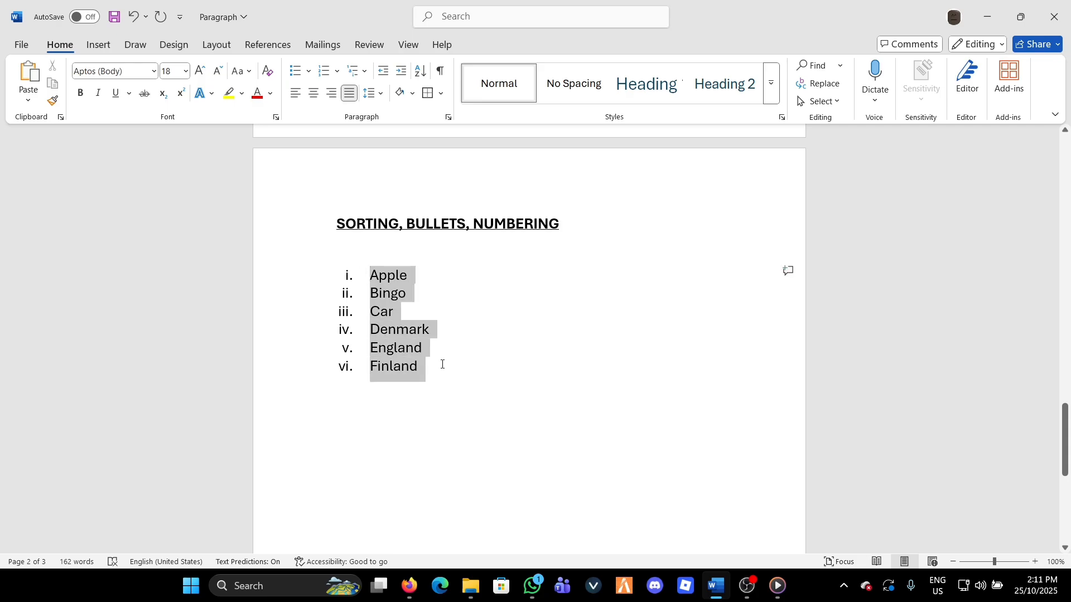
pyautogui.click(468, 327)
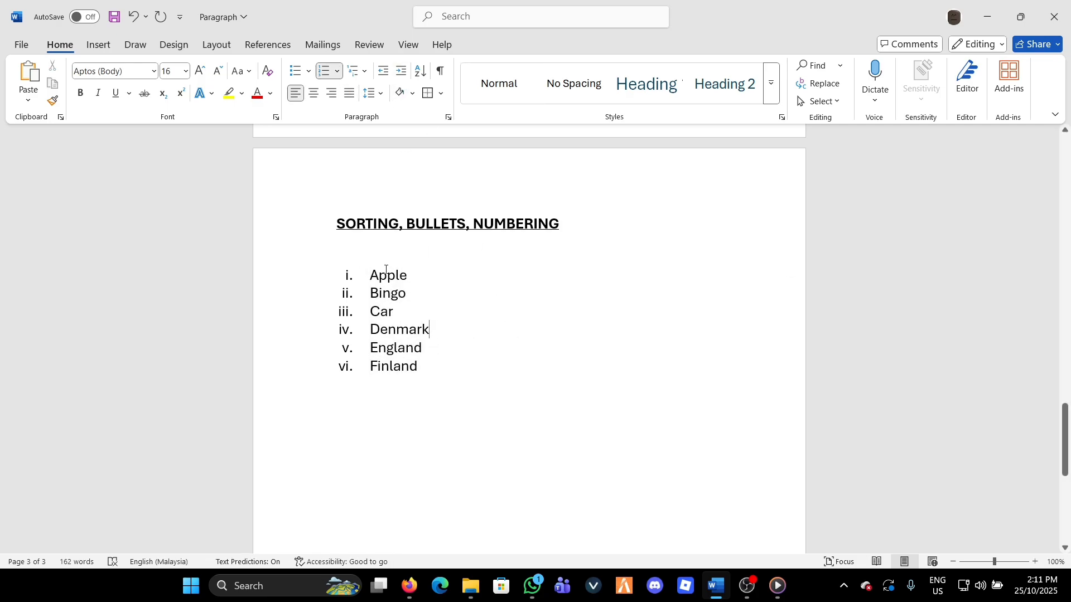
pyautogui.moveTo(371, 276); pyautogui.dragTo(420, 373)
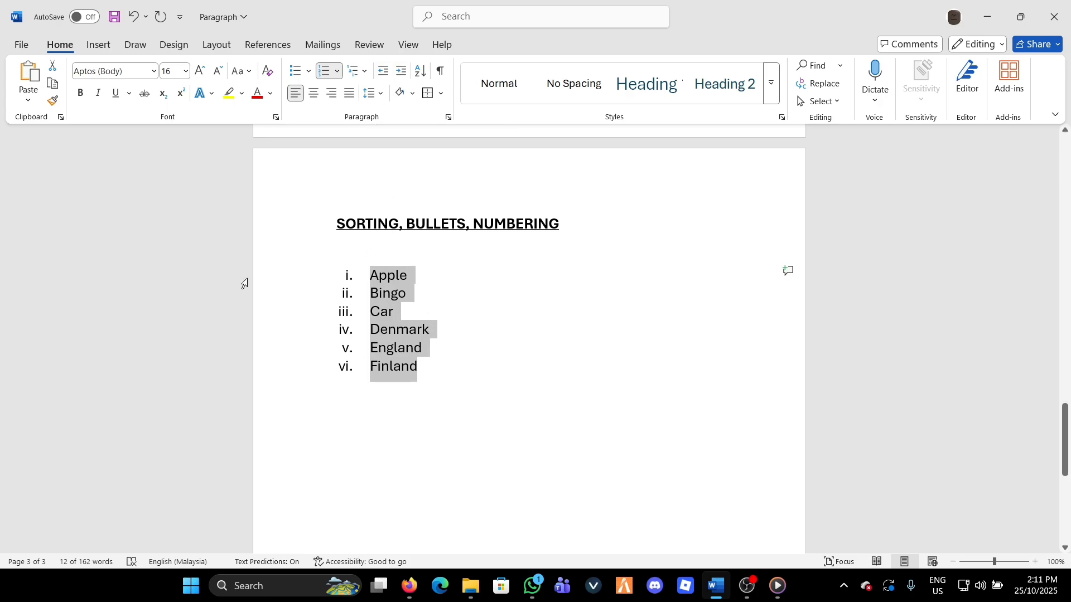
pyautogui.click(401, 77)
pyautogui.click(402, 76)
pyautogui.click(402, 77)
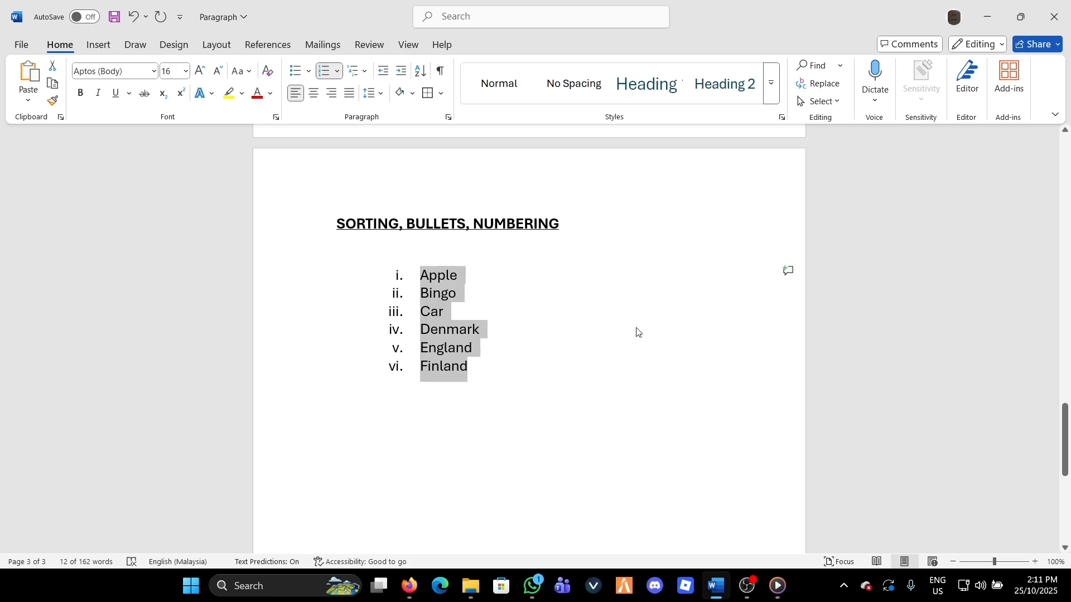
pyautogui.click(380, 70)
pyautogui.click(380, 71)
pyautogui.click(379, 71)
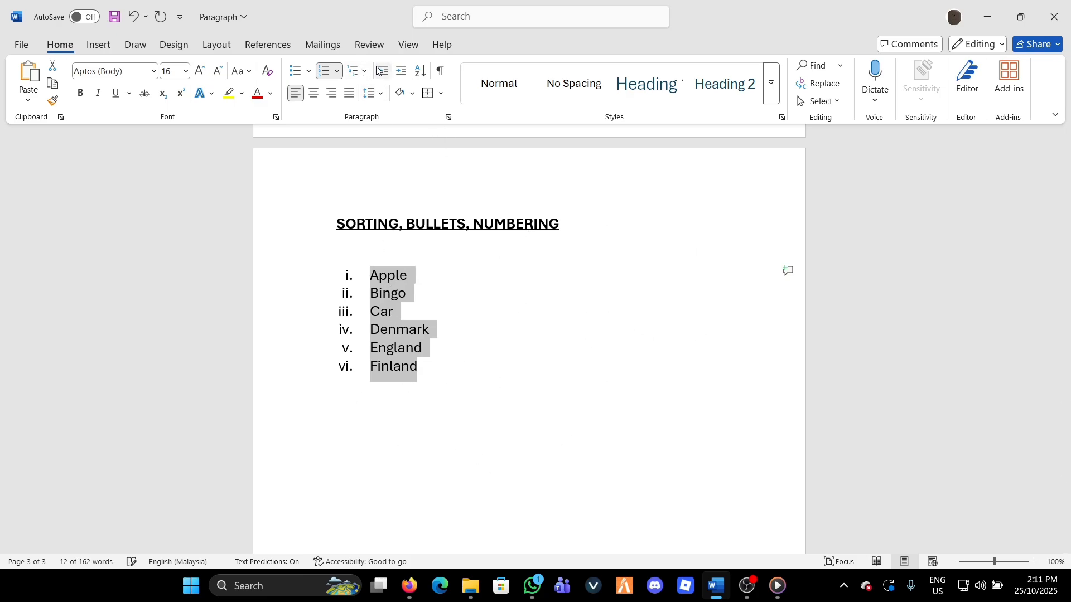
pyautogui.click(379, 71)
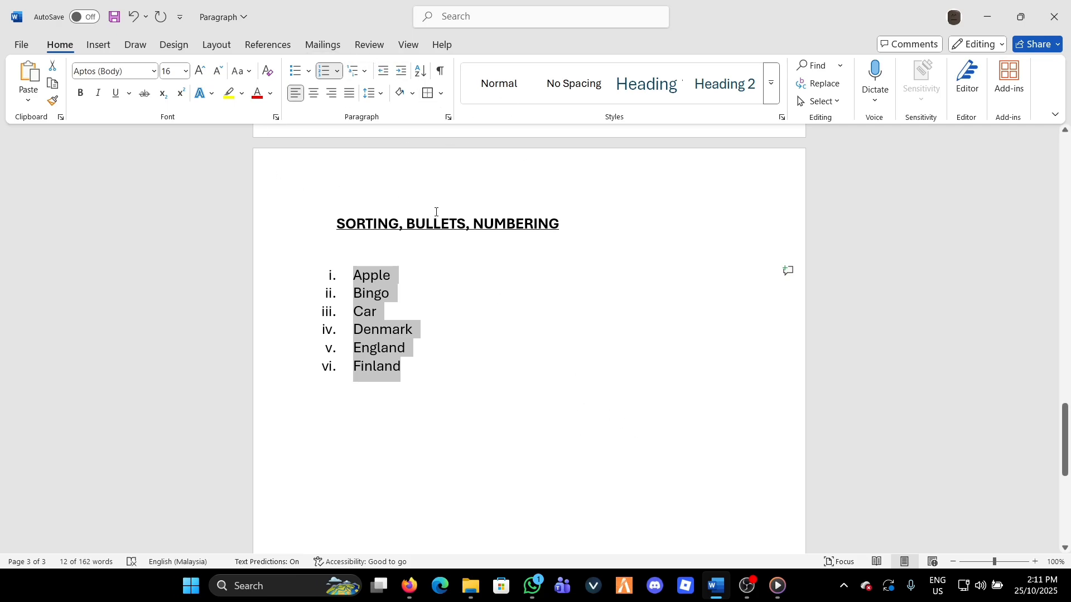
# Deselect the word list and review the paragraph formatting topics listed on the first page
pyautogui.scroll(6, 640, 351)
pyautogui.scroll(-4, 639, 349)
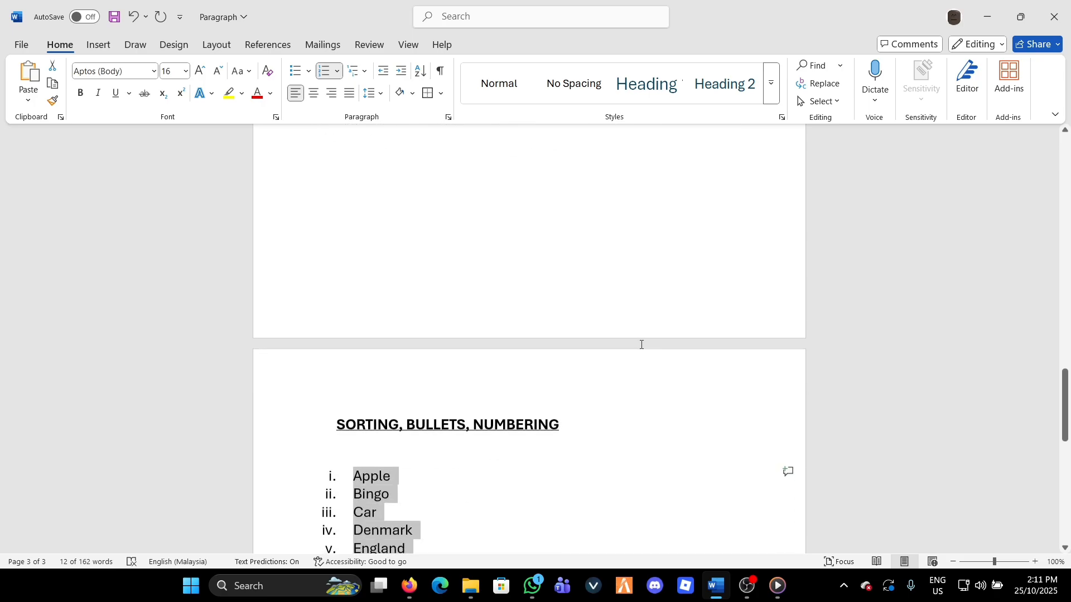
pyautogui.scroll(6, 639, 339)
pyautogui.scroll(-7, 637, 335)
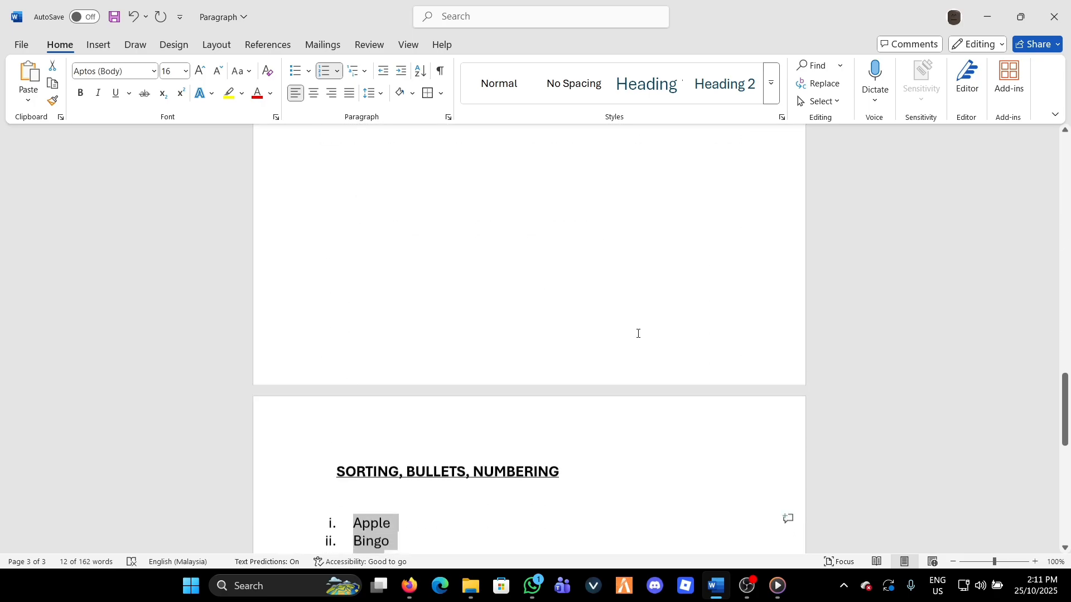
pyautogui.scroll(-1, 423, 440)
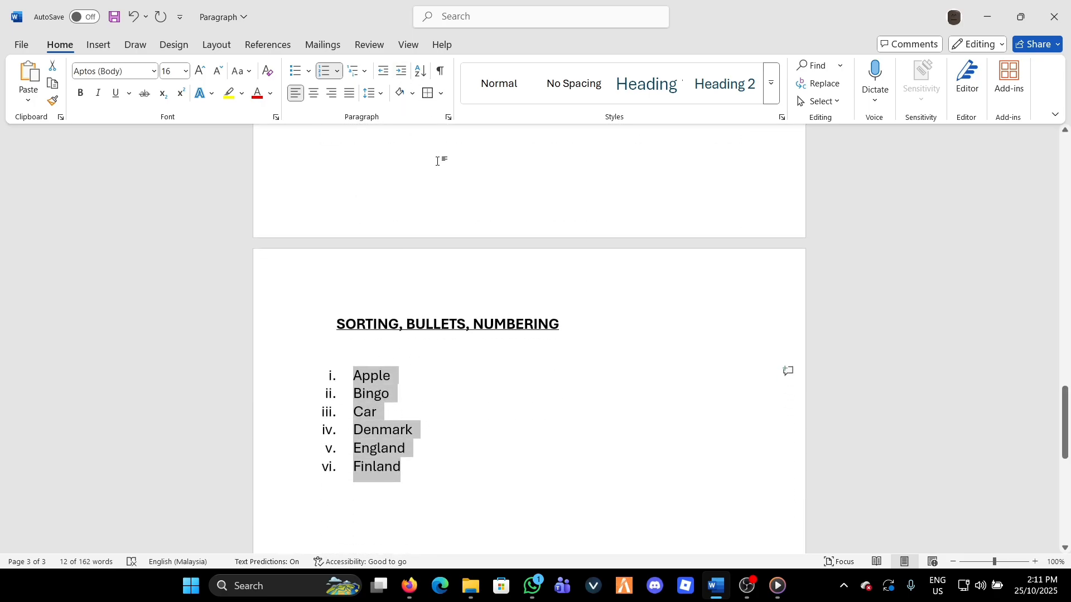
pyautogui.click(446, 415)
pyautogui.scroll(1, 438, 413)
pyautogui.scroll(-3, 430, 402)
pyautogui.scroll(3, 531, 341)
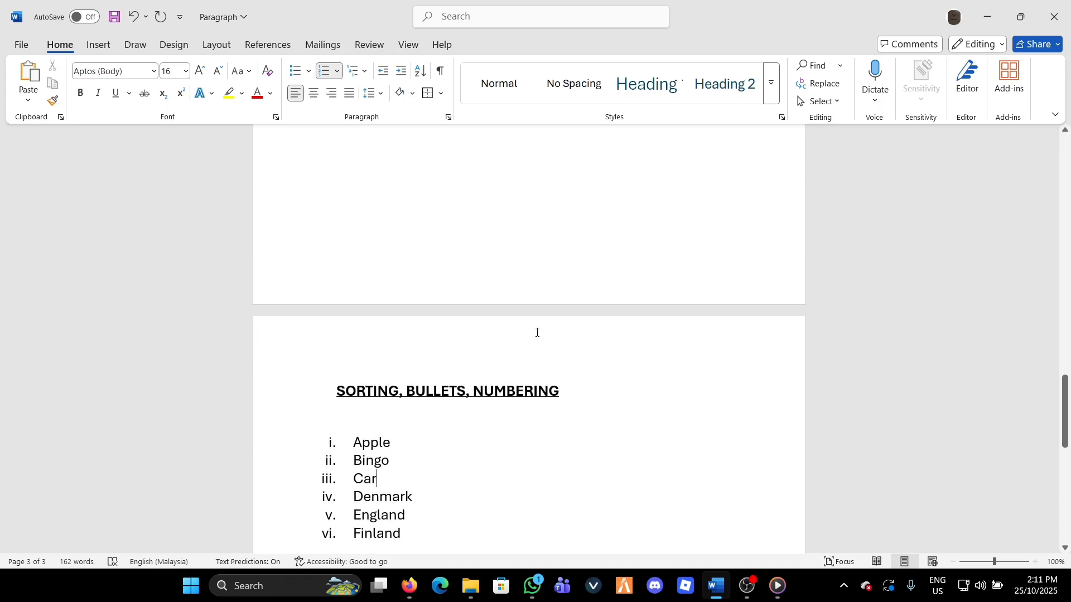
pyautogui.scroll(20, 541, 329)
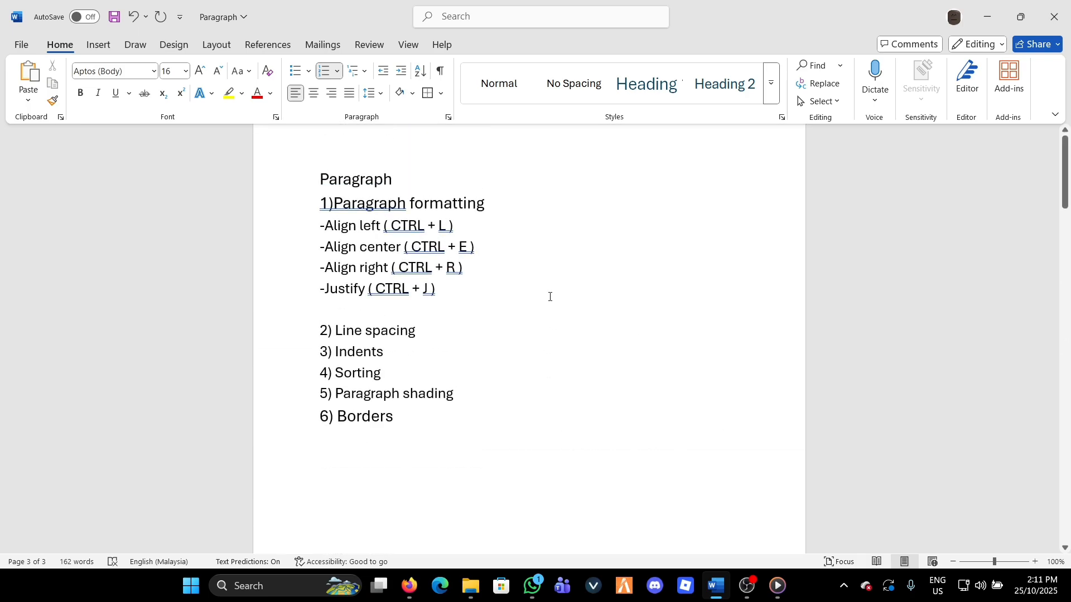
pyautogui.scroll(1, 550, 297)
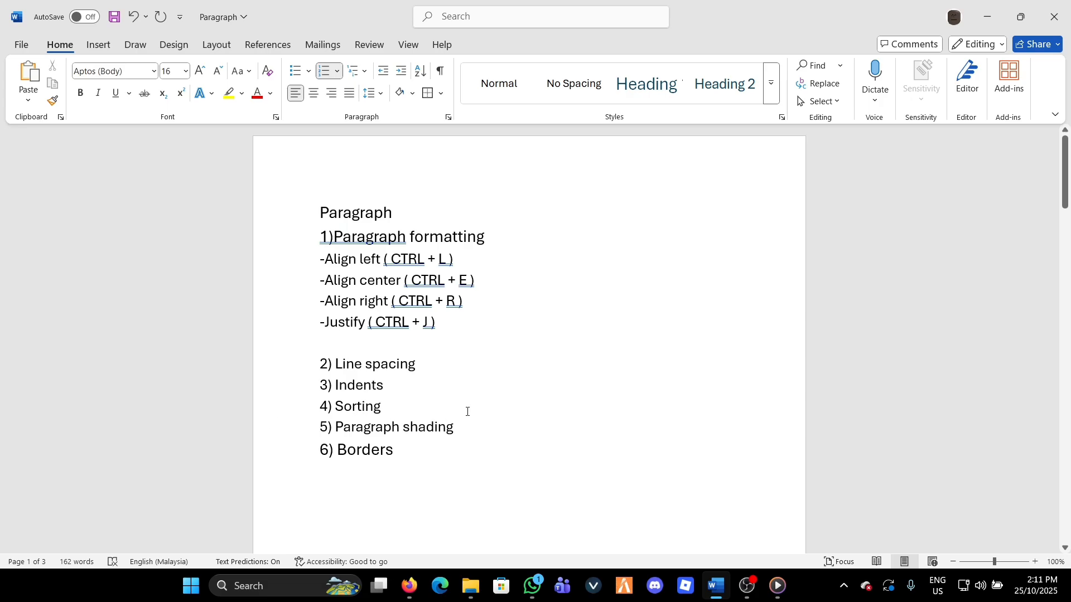
# Apply Outside Borders to the first paragraph under the PARAGRAPH FORMATTING AND LINE SPACING heading
pyautogui.scroll(-1, 401, 382)
pyautogui.scroll(-15, 418, 389)
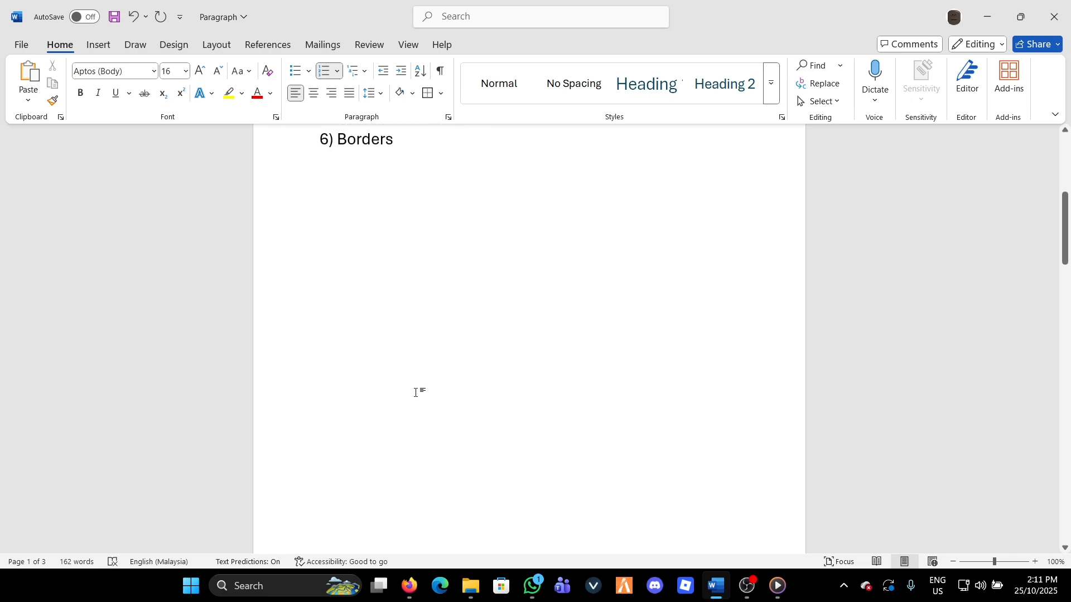
pyautogui.scroll(10, 444, 383)
pyautogui.scroll(-7, 447, 389)
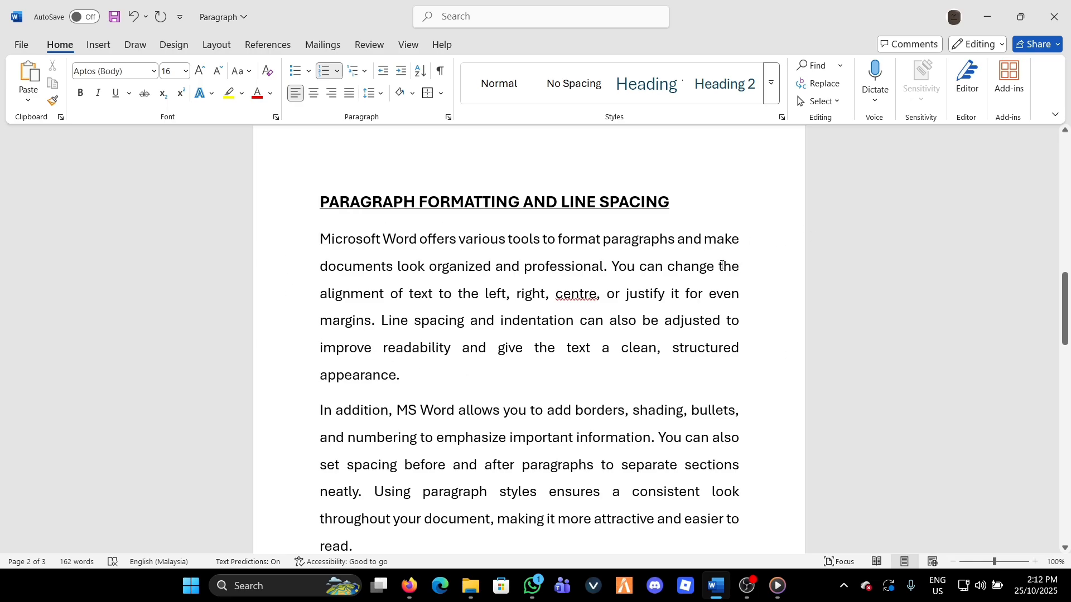
pyautogui.scroll(-1, 730, 266)
pyautogui.click(321, 204)
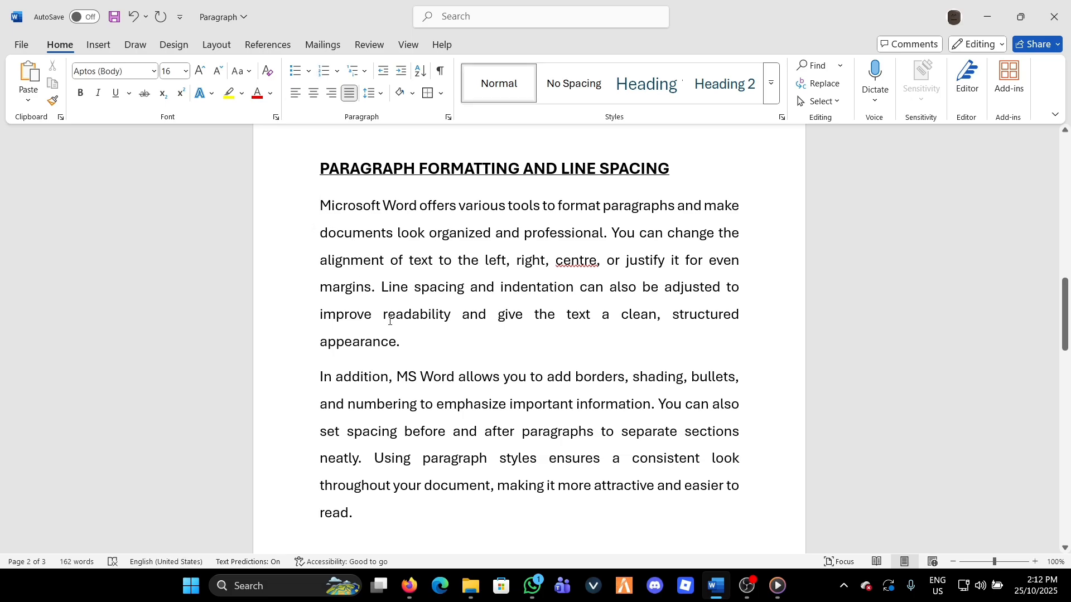
pyautogui.click(441, 94)
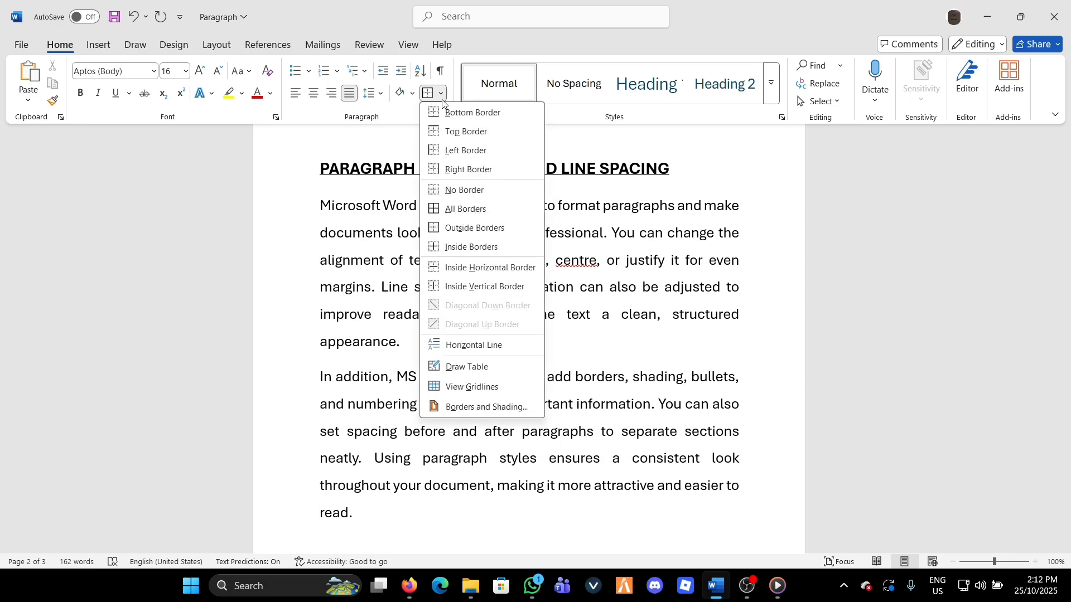
pyautogui.click(466, 223)
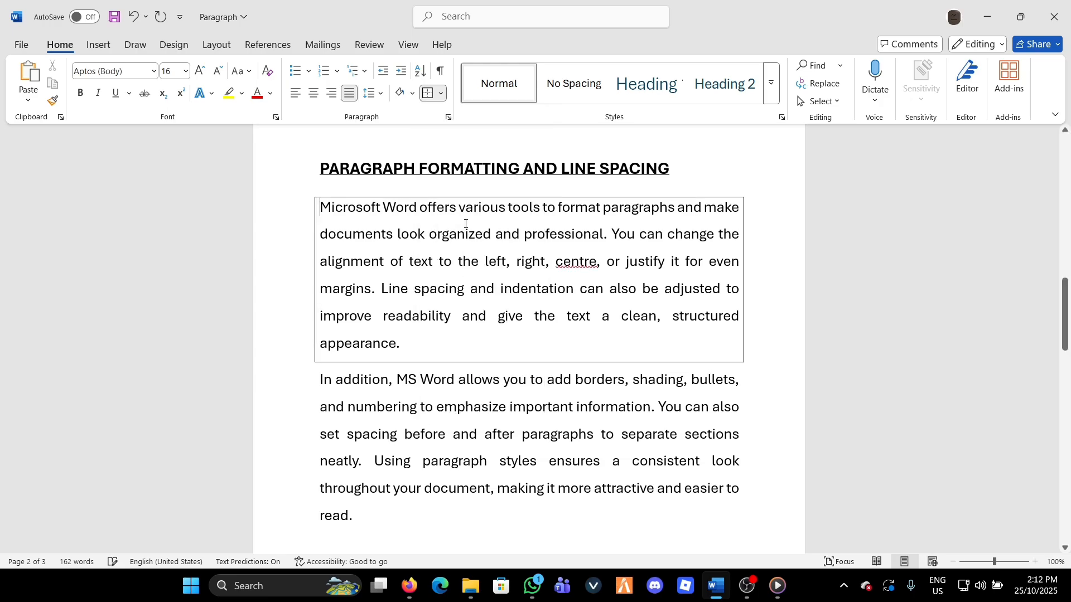
pyautogui.scroll(-1, 346, 258)
pyautogui.scroll(2, 330, 287)
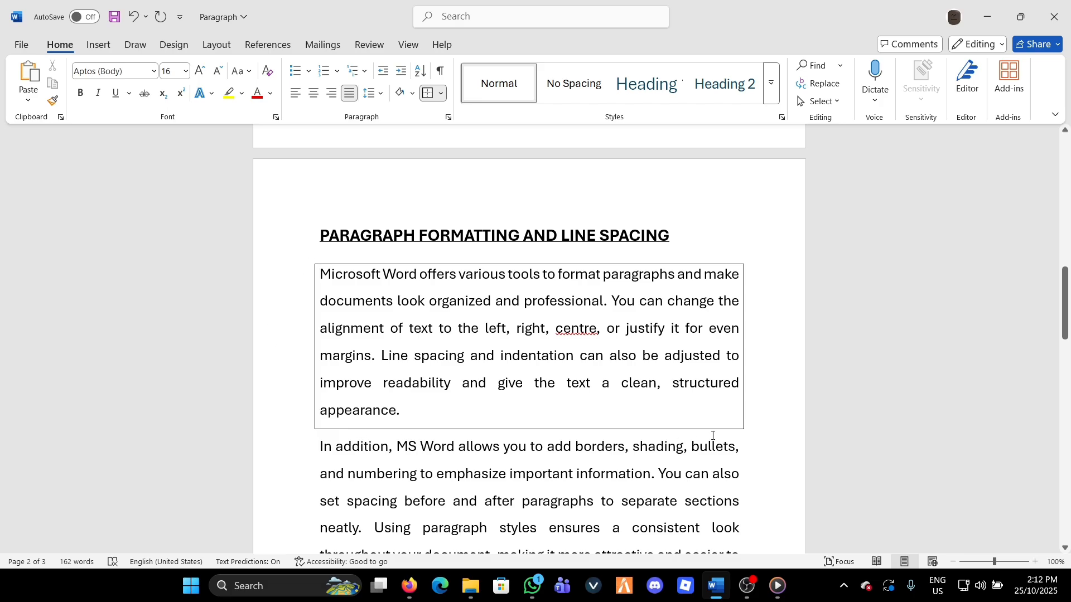
pyautogui.scroll(-2, 368, 240)
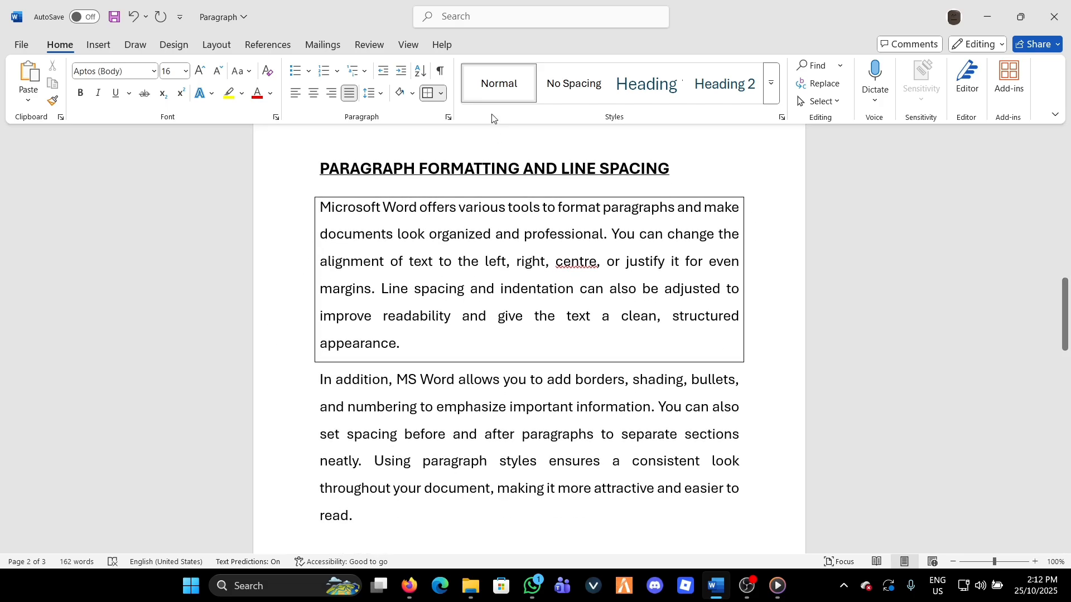
# Remove the outside border from the first paragraph and apply All Borders to it
pyautogui.click(433, 96)
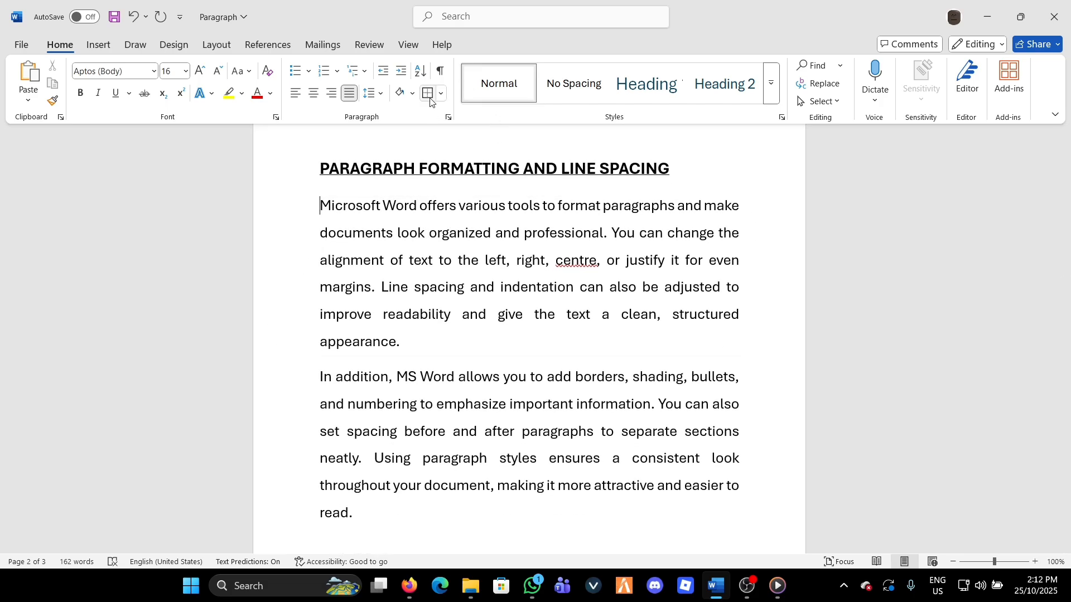
pyautogui.click(441, 93)
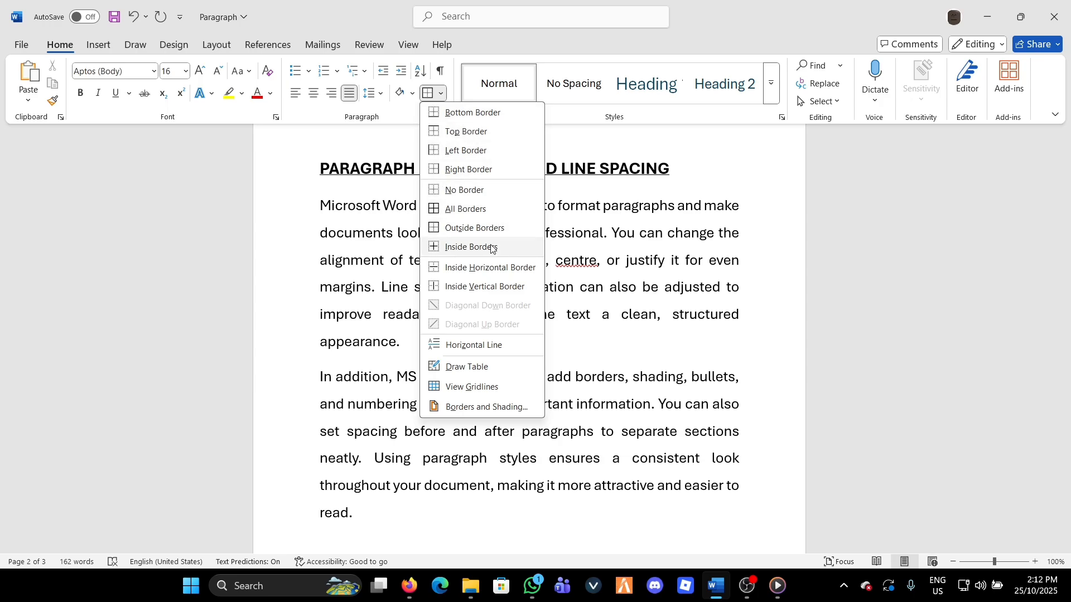
pyautogui.click(467, 216)
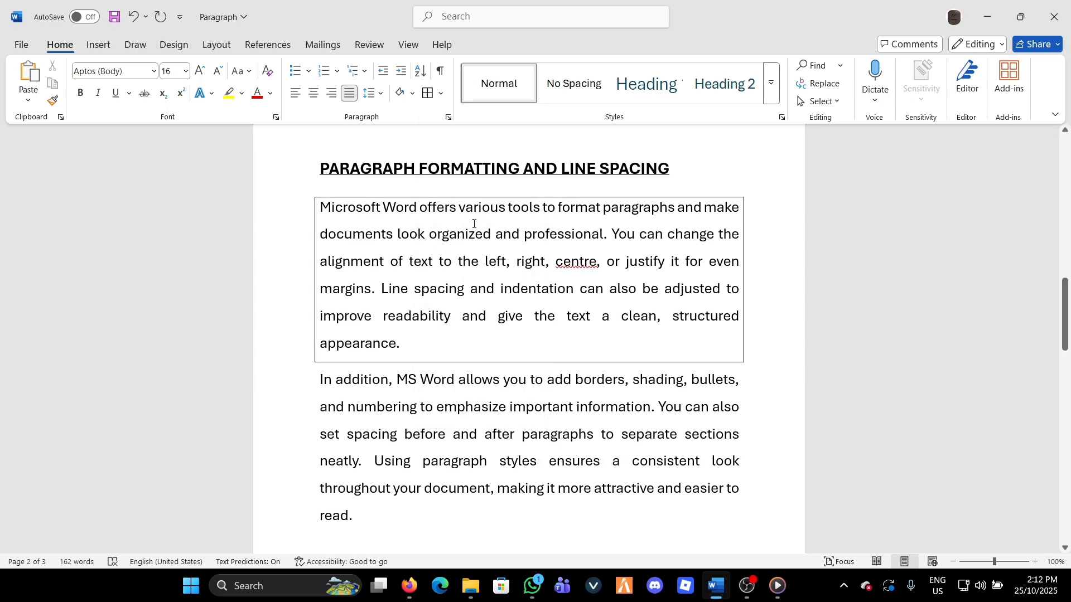
# Apply Outside Borders to the second paragraph, which begins "In addition"
pyautogui.click(279, 302)
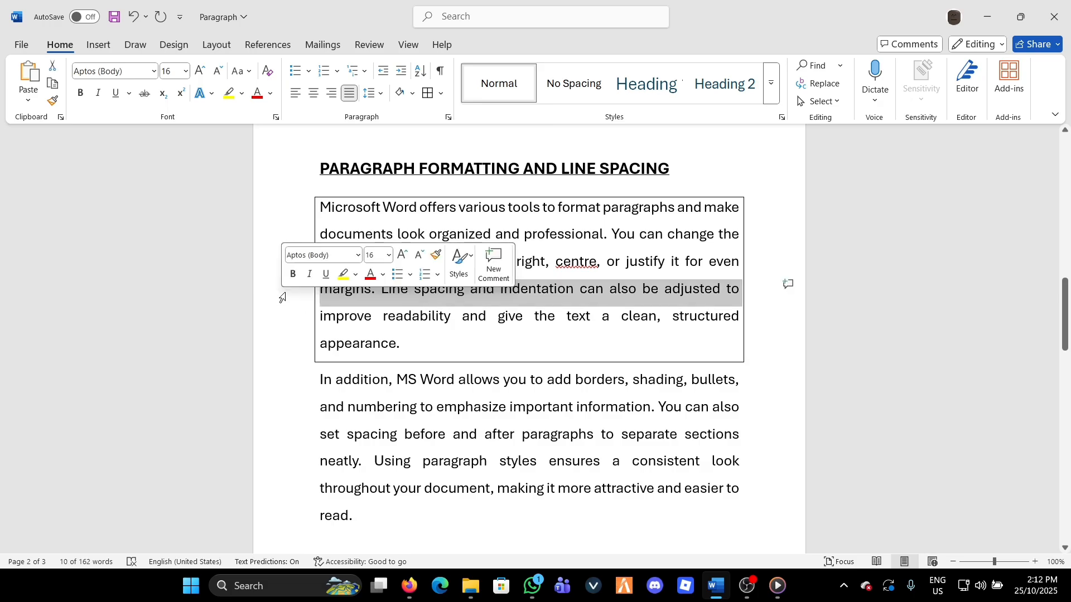
pyautogui.click(466, 343)
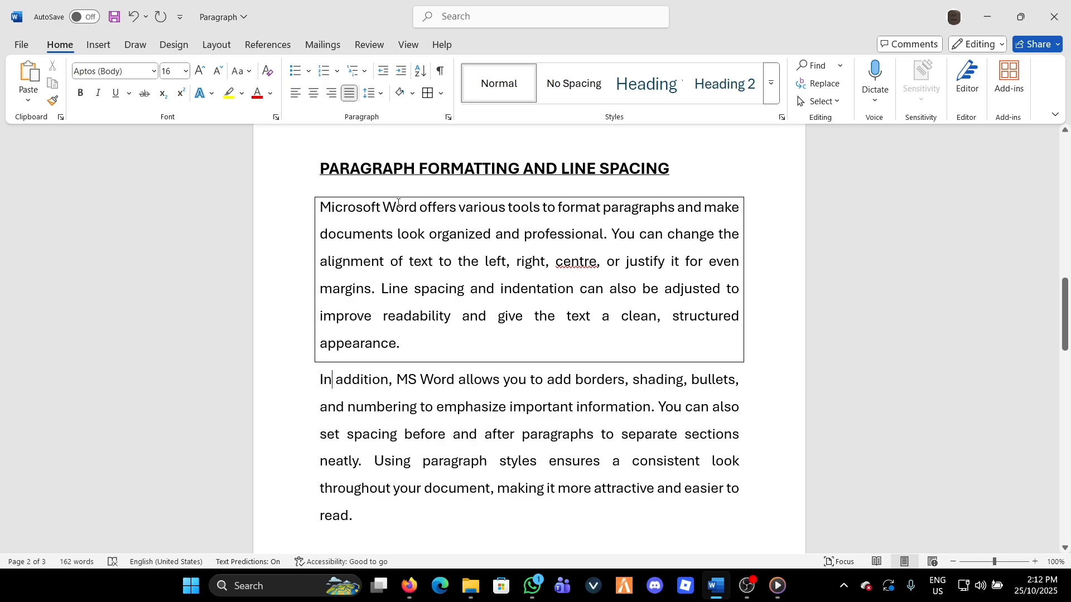
pyautogui.click(441, 93)
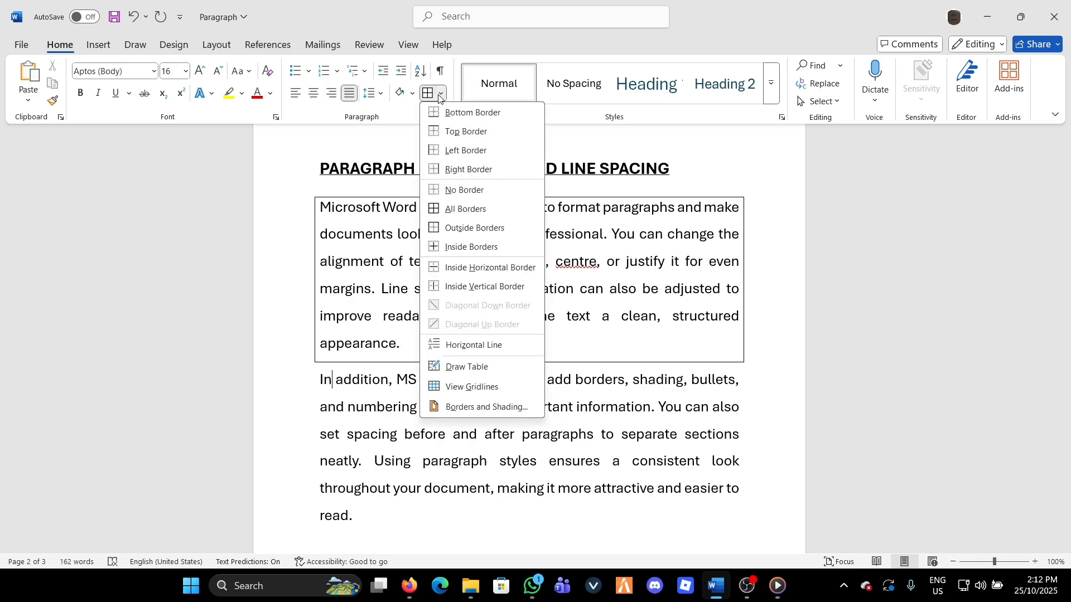
pyautogui.click(457, 229)
pyautogui.scroll(-2, 458, 256)
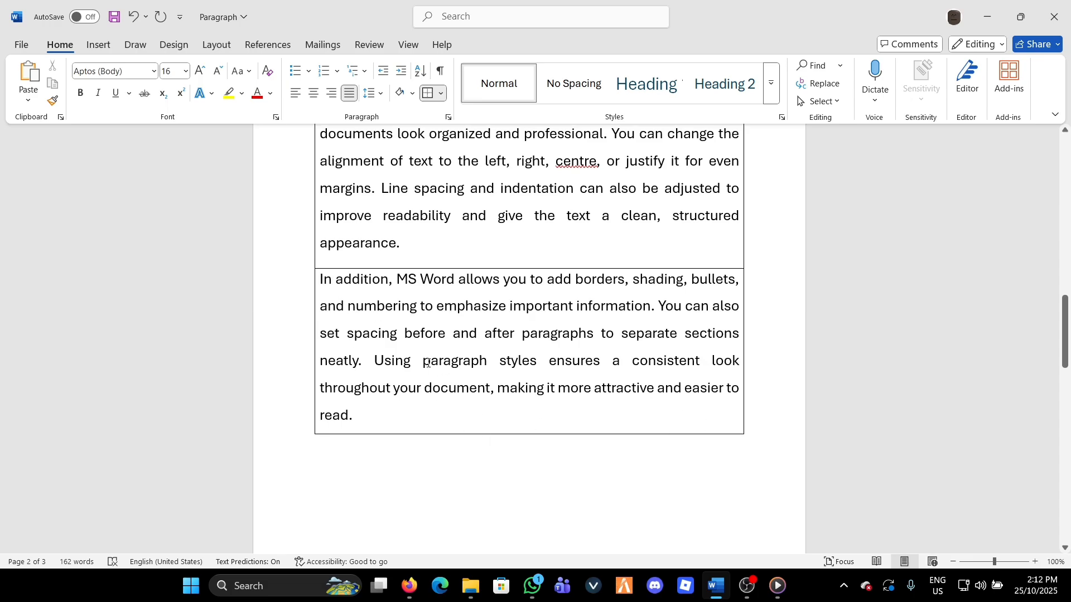
# Undo the border changes on both paragraphs
pyautogui.click(332, 280)
pyautogui.hotkey('ctrl', 'z')
pyautogui.scroll(3, 477, 318)
pyautogui.scroll(-15, 615, 359)
pyautogui.scroll(10, 625, 332)
pyautogui.scroll(10, 625, 332)
pyautogui.scroll(-7, 638, 334)
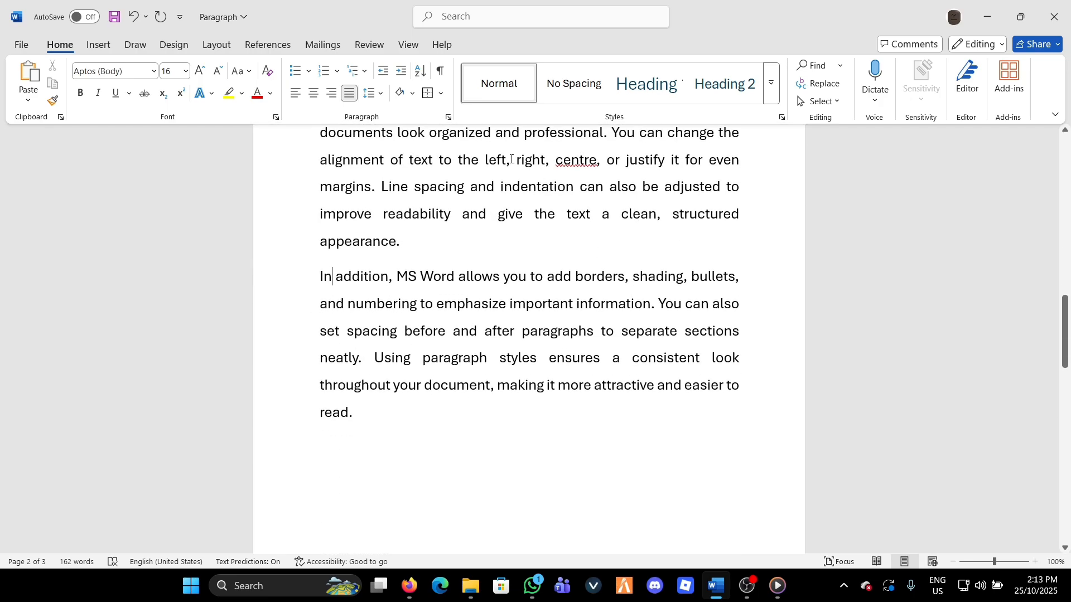